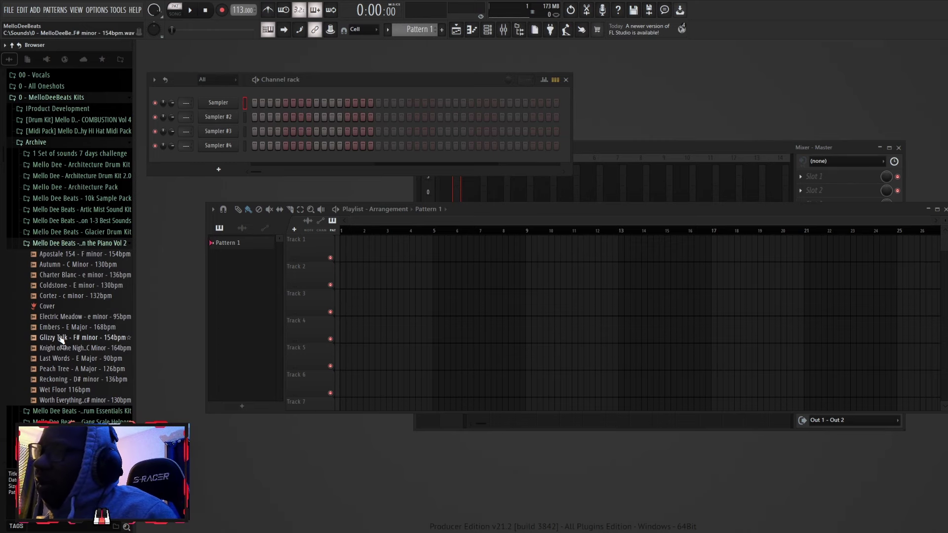
Preview the Glizzy Talk, Embers, Last Words, Peach Tree and Reckoning loops from the Piano Vol 2 folder
click(60, 338)
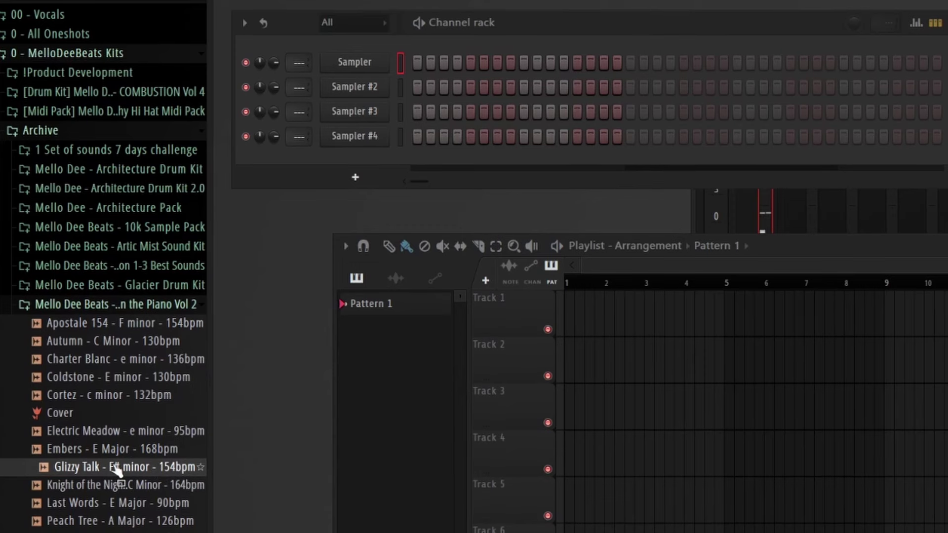
click(119, 449)
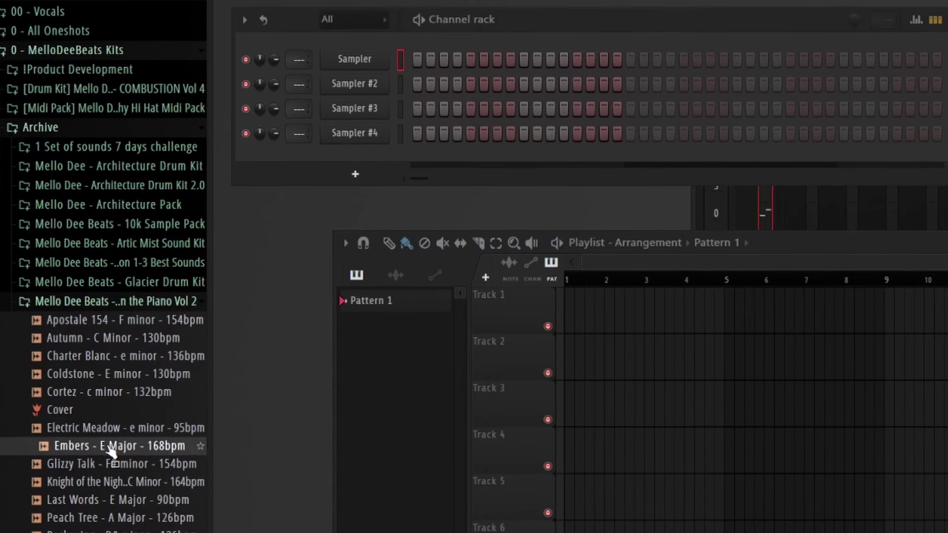
click(143, 496)
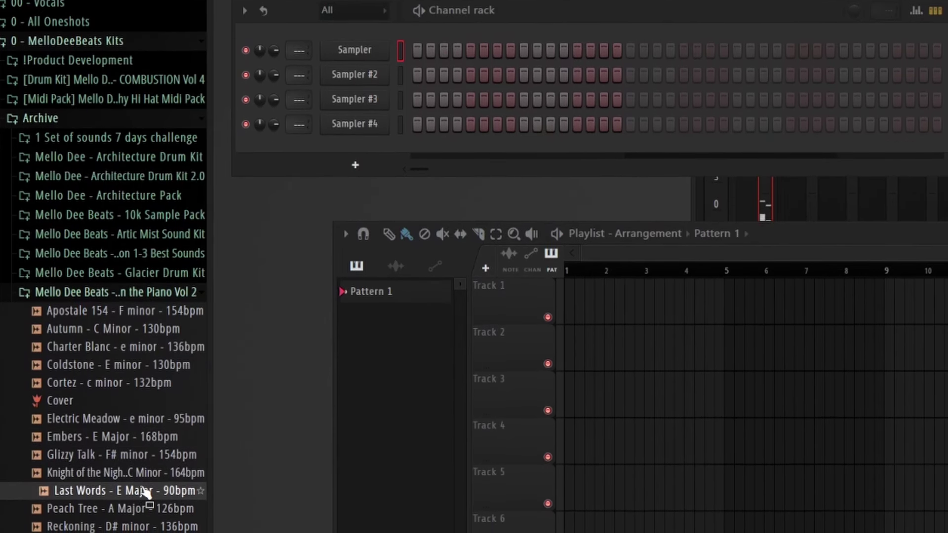
click(137, 508)
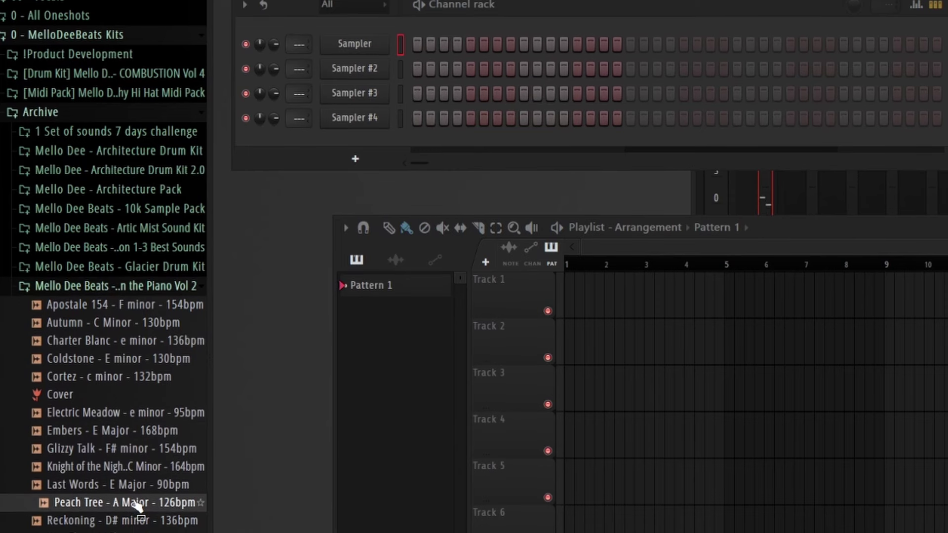
click(139, 521)
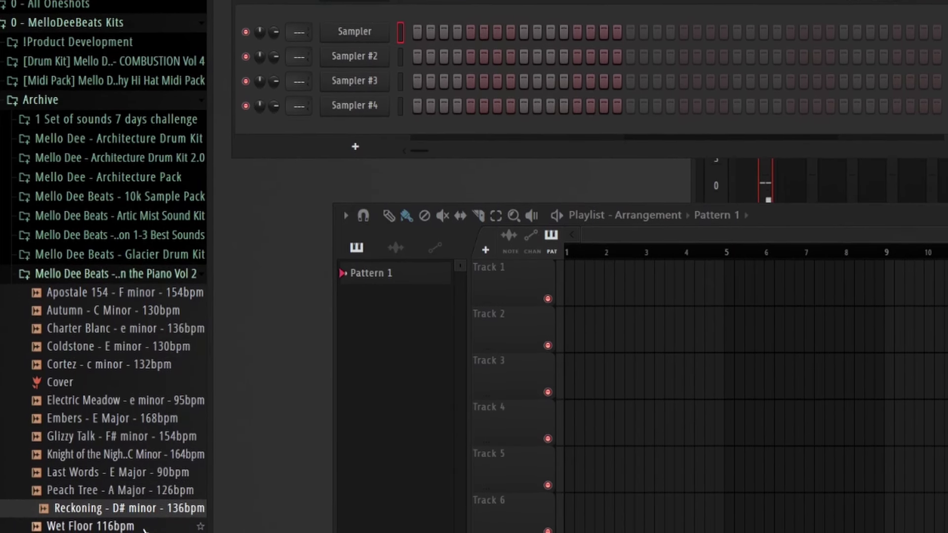
Insert a Fruity Slicer channel and load the Reckoning - D# minor - 136bpm loop into it
drag(161, 509, 617, 311)
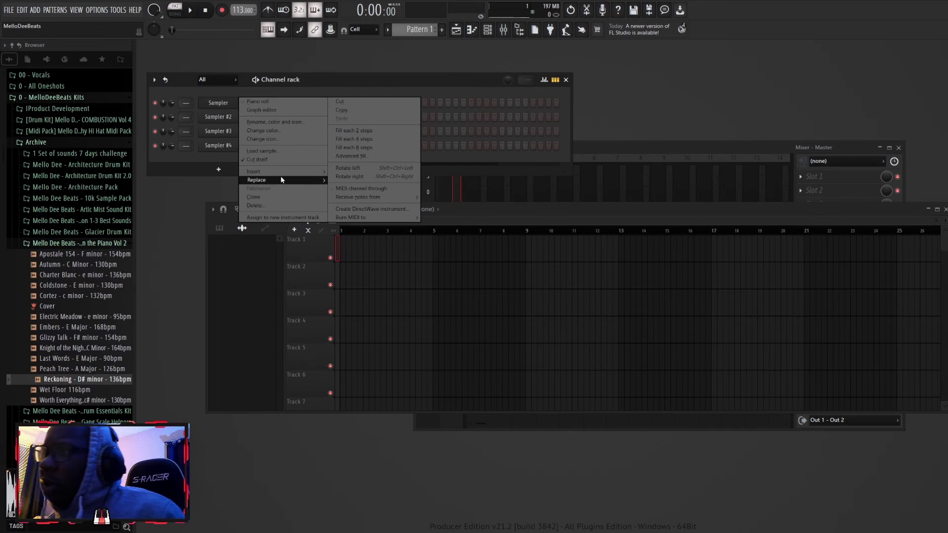
mouse_move(283, 173)
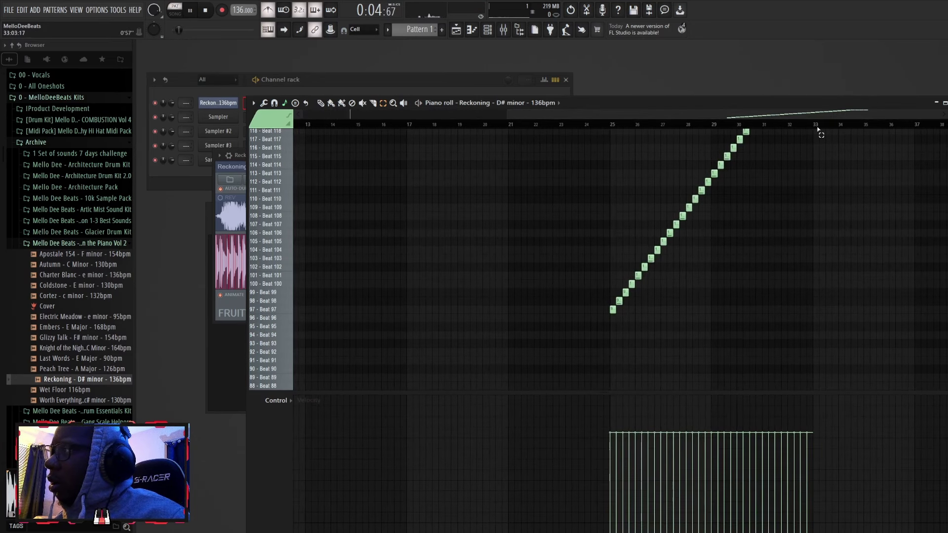
Move the slice notes for beats 97 to 128 to the start of the pattern and play it
drag(816, 128, 587, 144)
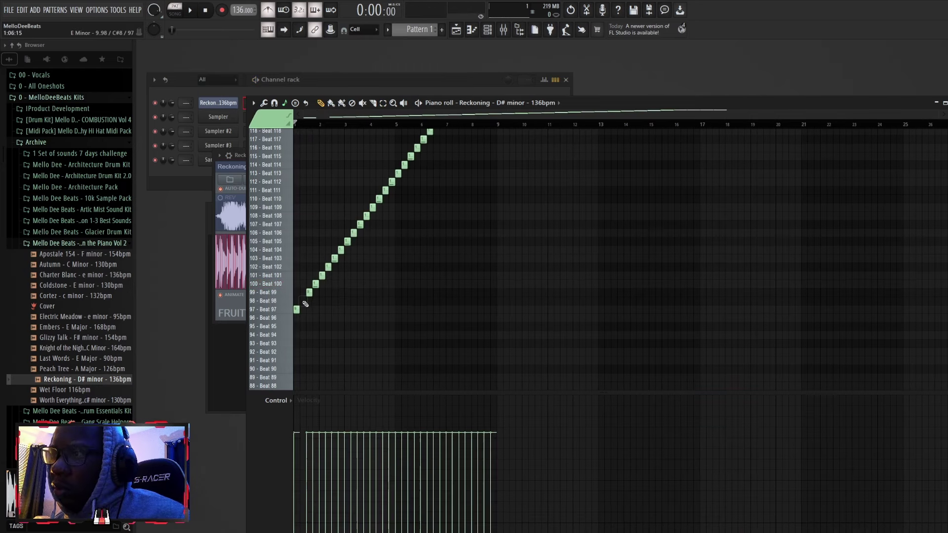
key(space)
key(space)
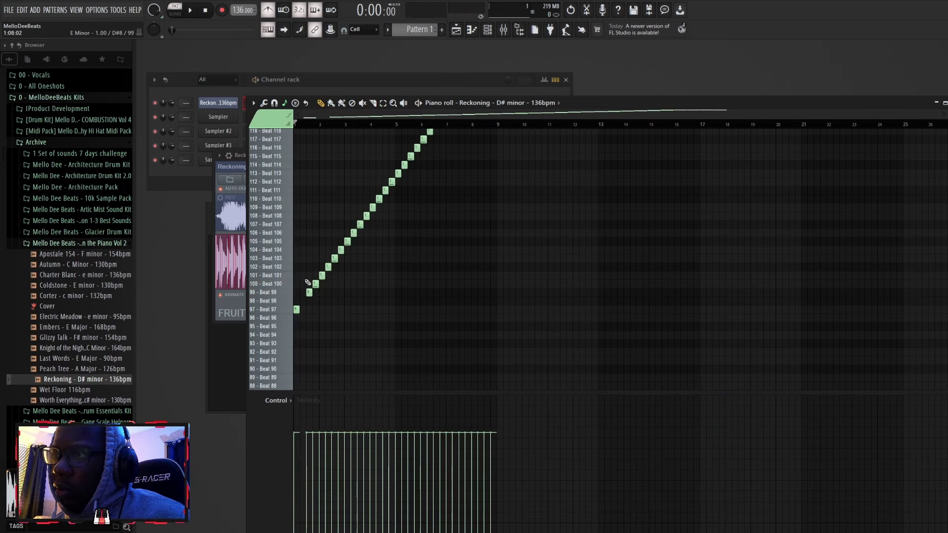
key(space)
Set the second and fourth notes to slice Beat 103, the fifth to Beat 97 and the sixth to Beat 100, checking by playback
click(302, 259)
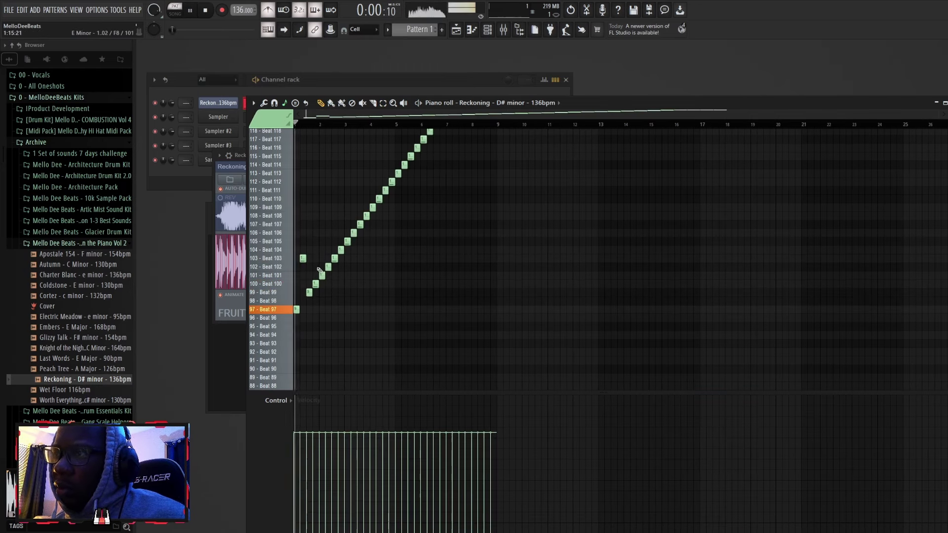
click(315, 259)
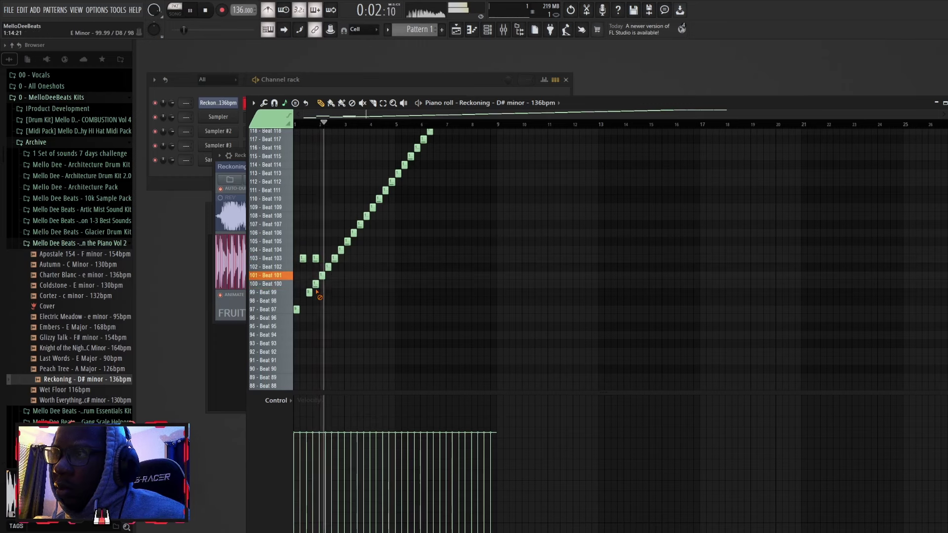
right_click(315, 285)
key(space)
key(space)
key(space)
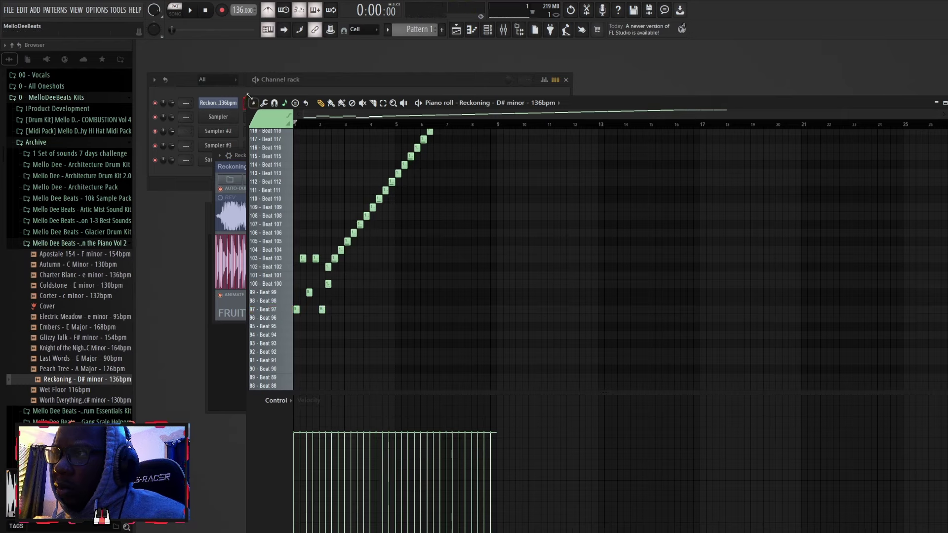
Set the seventh note to slice Beat 105 and the eighth to Beat 101 while auditioning the chopped melody
key(space)
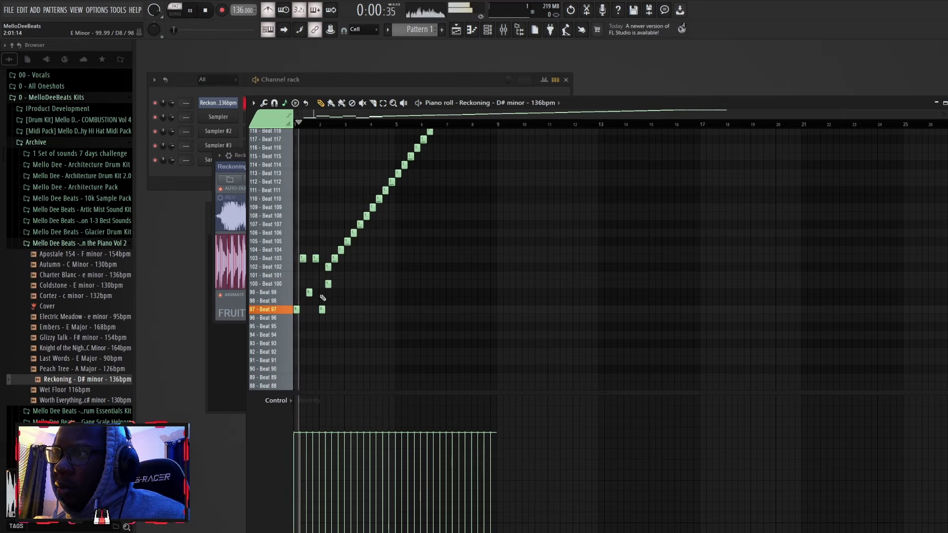
click(341, 275)
drag(339, 273, 339, 261)
key(space)
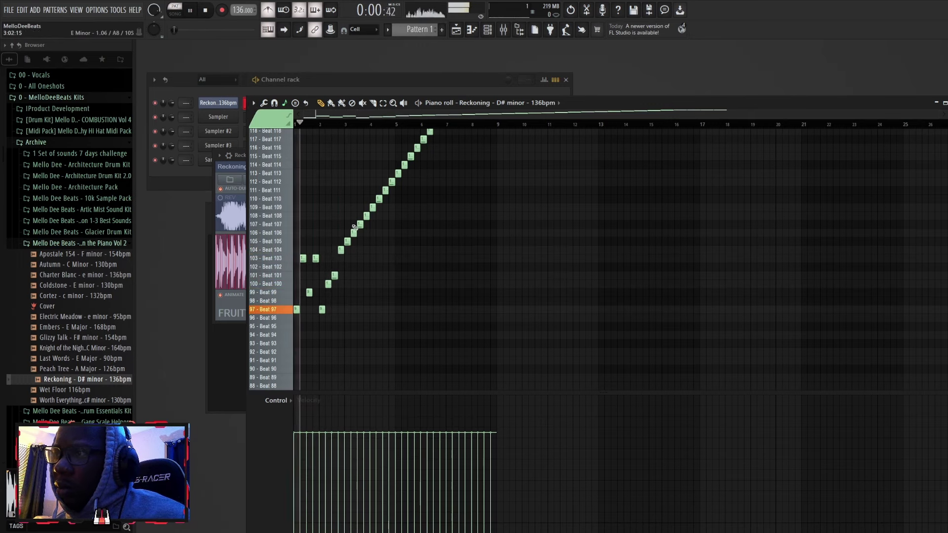
key(ctrl+space)
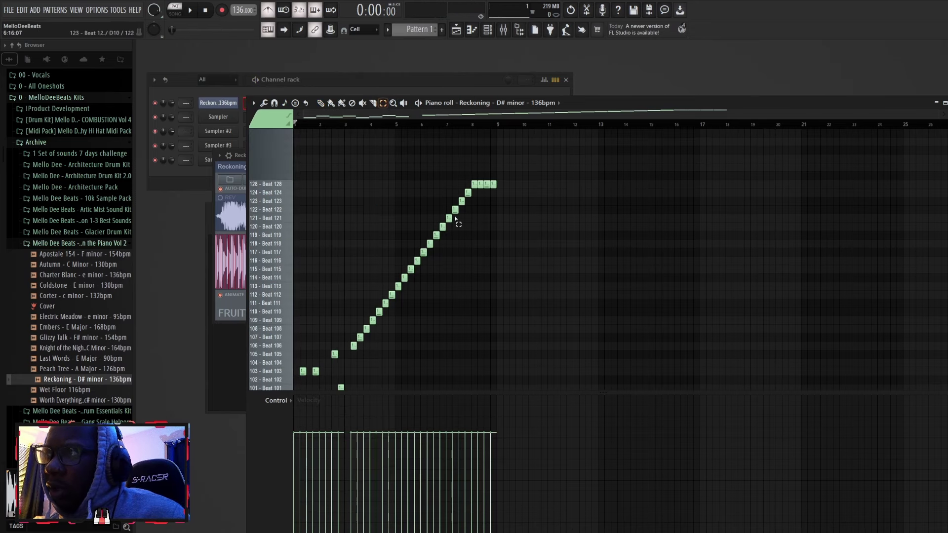
Delete every slice note after the first eight and duplicate the remaining two-bar melody directly after itself
drag(563, 365, 350, 154)
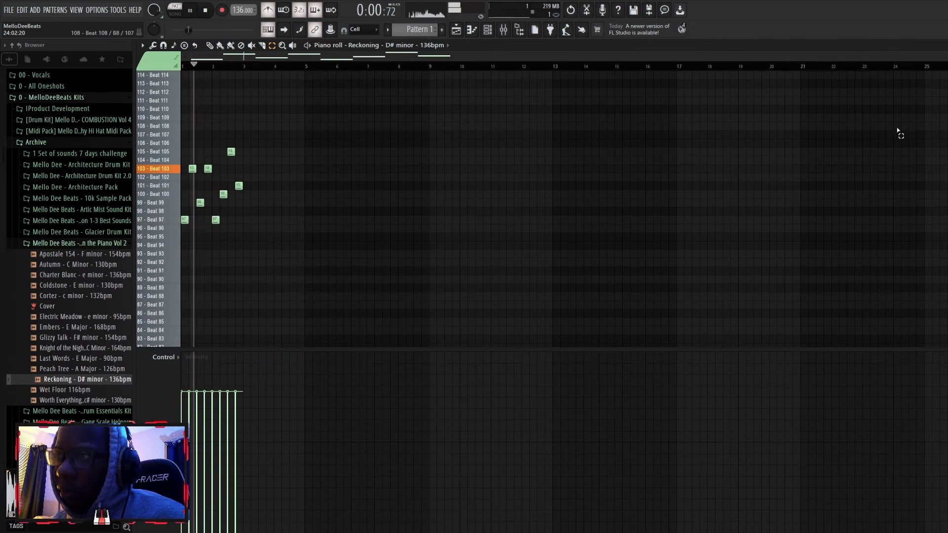
key(ctrl+b)
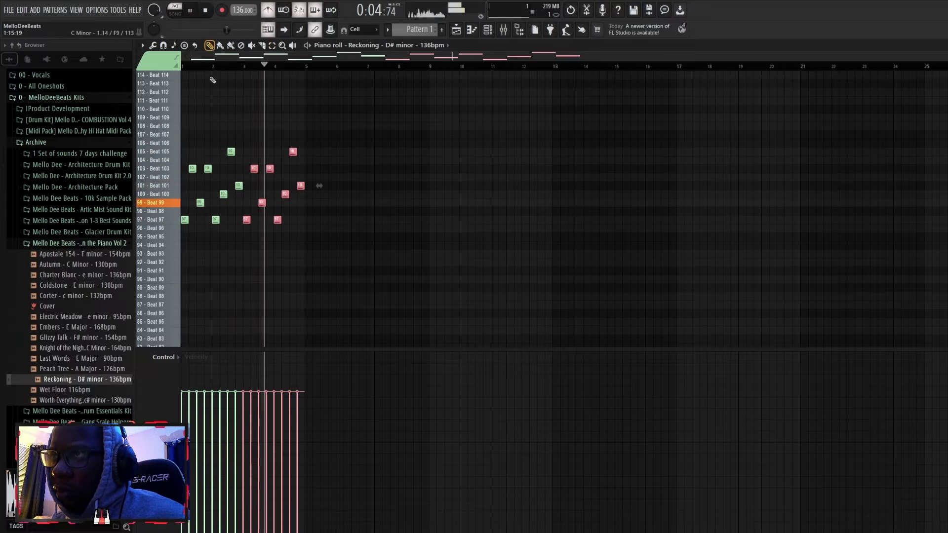
scroll(210, 230, down, 5)
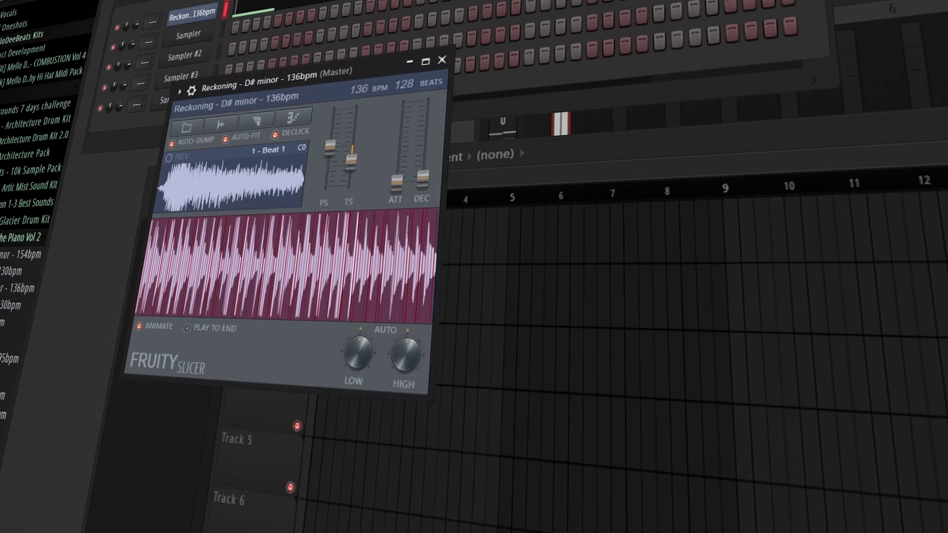
Raise the pitch shift and attack in Fruity Slicer and adjust its time stretch by ear
drag(351, 160, 356, 170)
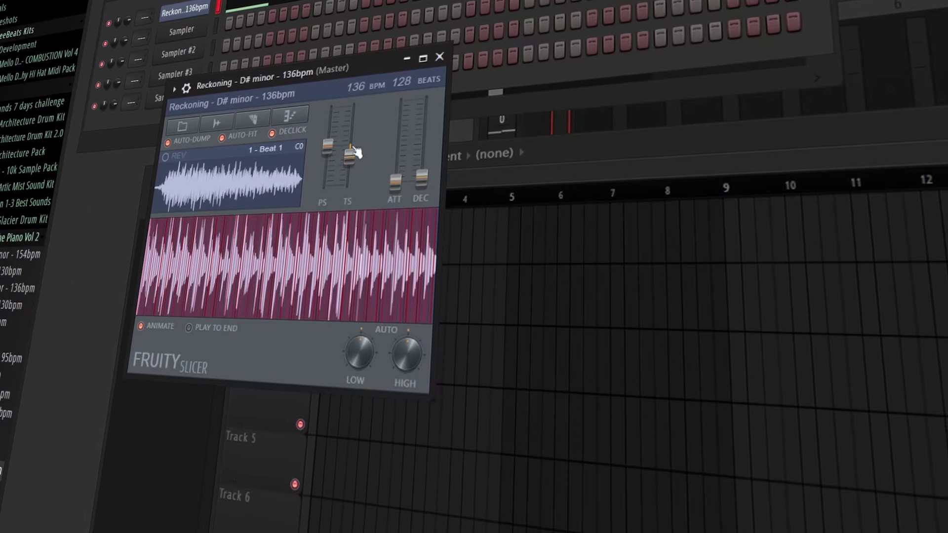
drag(326, 145, 326, 137)
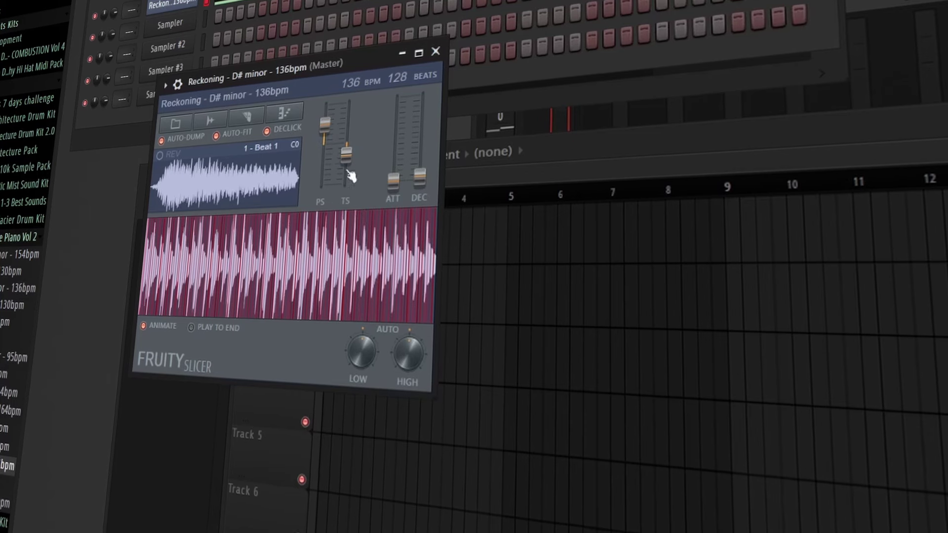
drag(393, 181, 390, 141)
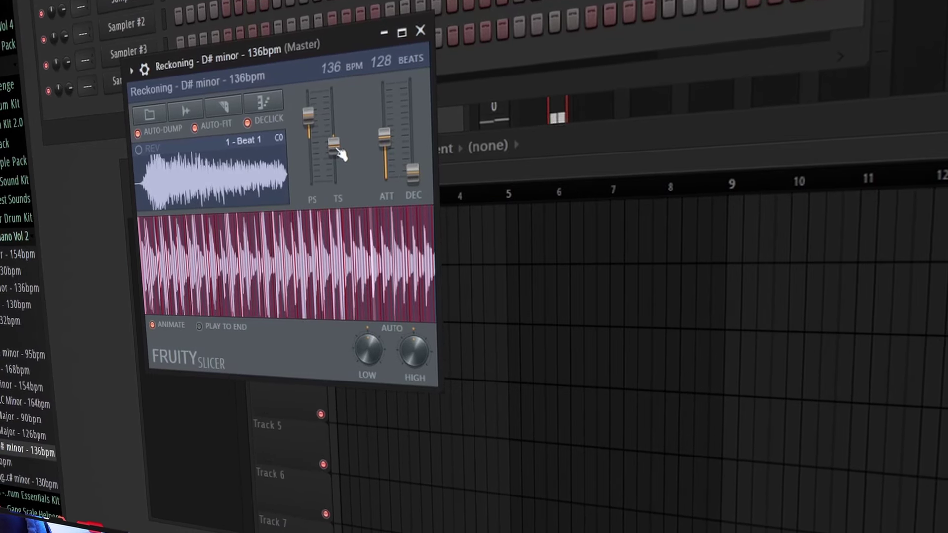
drag(336, 148, 331, 99)
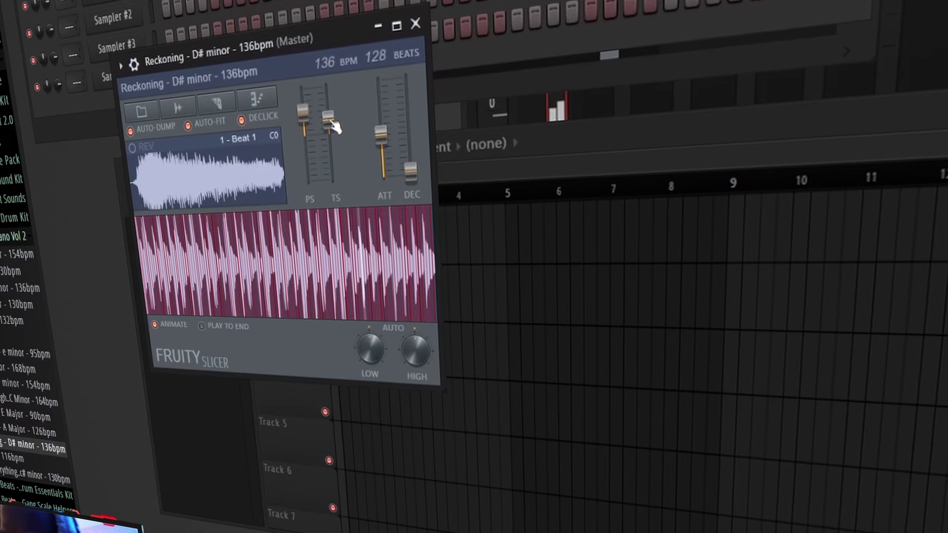
mouse_move(336, 128)
mouse_down()
mouse_move(328, 119)
mouse_move(327, 143)
mouse_up()
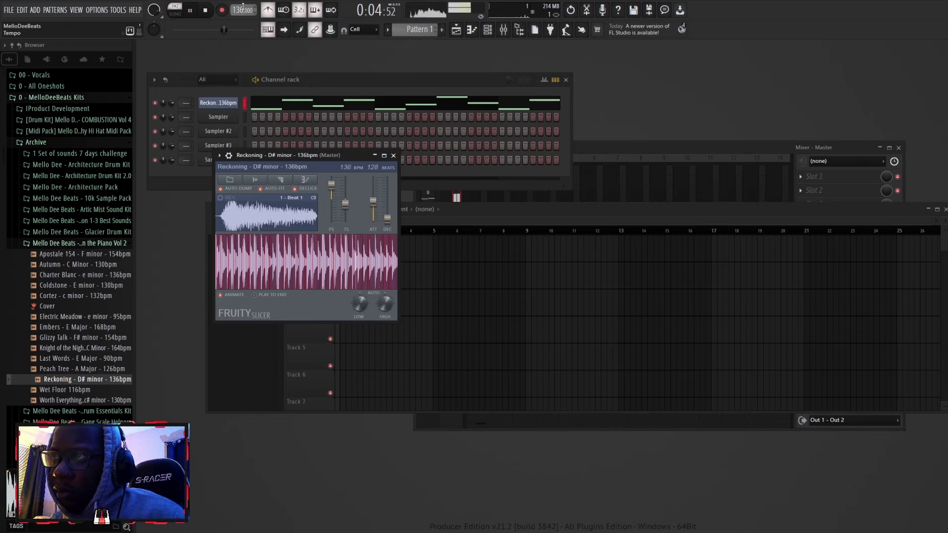
Close Fruity Slicer and add ValhallaSpaceModulator with its Default preset to mixer Insert 1
click(394, 156)
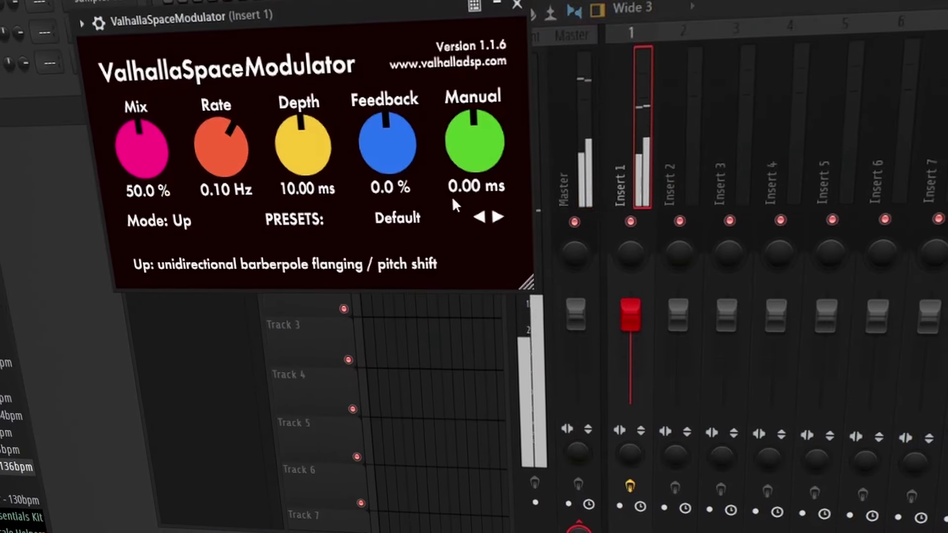
drag(249, 22, 381, 155)
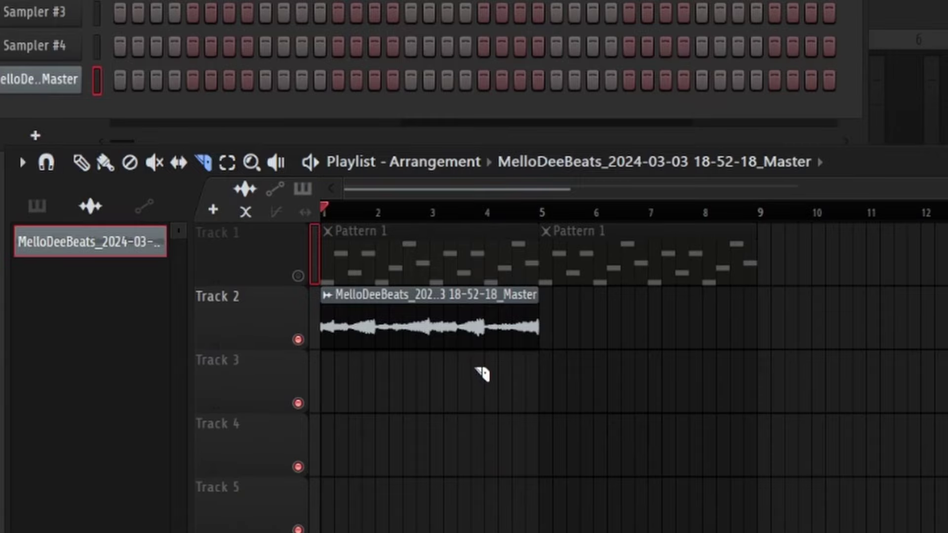
Chop the recorded audio clip on Track 2 into one-bar pieces, with the clip reversed and its stretch pitch adjusted
click(493, 336)
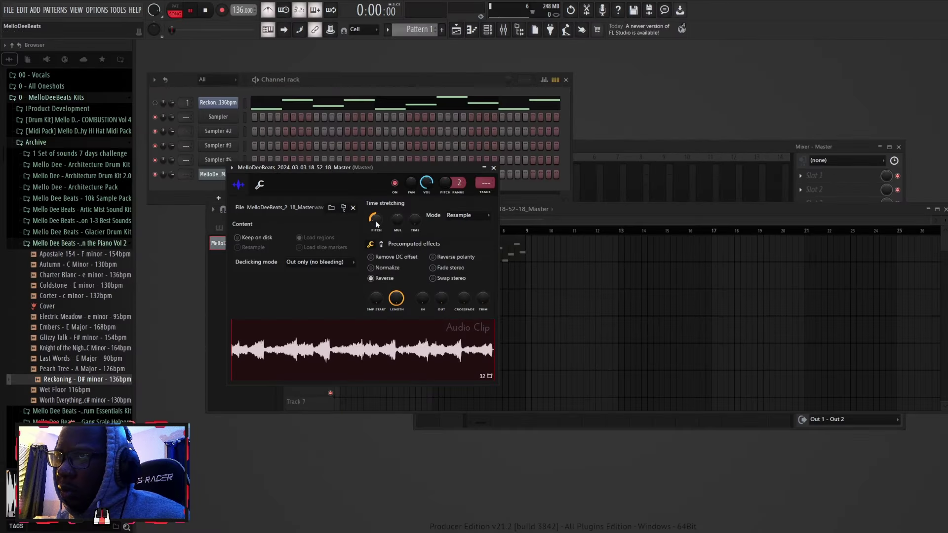
click(494, 167)
key(space)
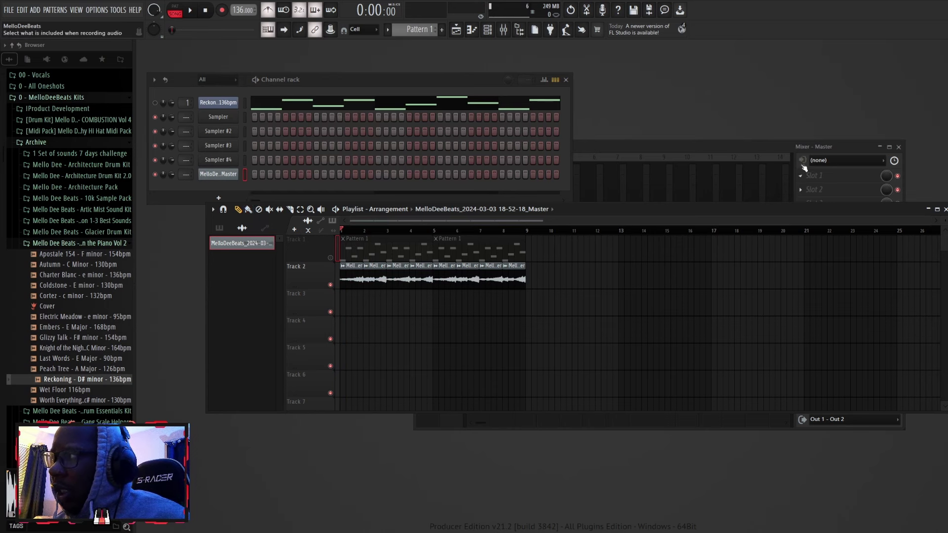
Add Panflow below ValhallaSpaceModulator on mixer Insert 1 and play the arrangement
click(776, 145)
click(473, 222)
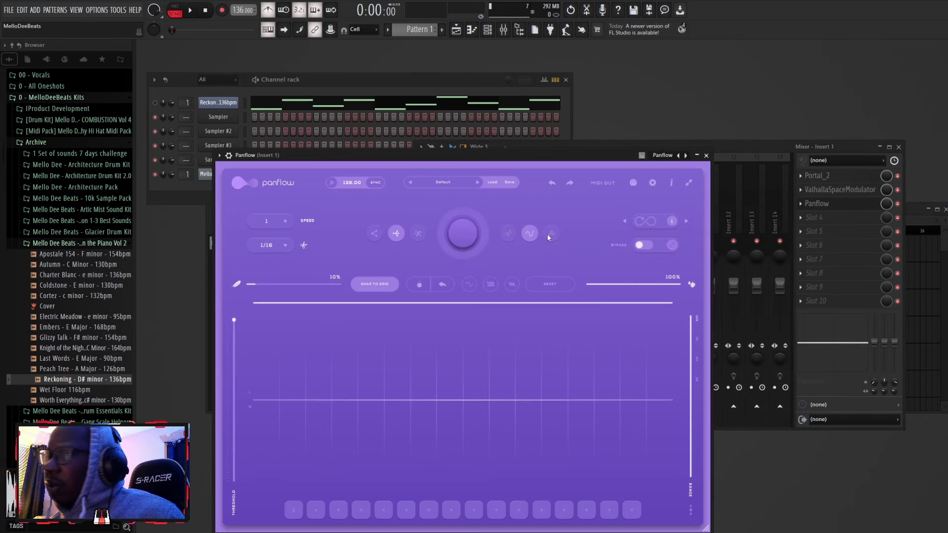
key(space)
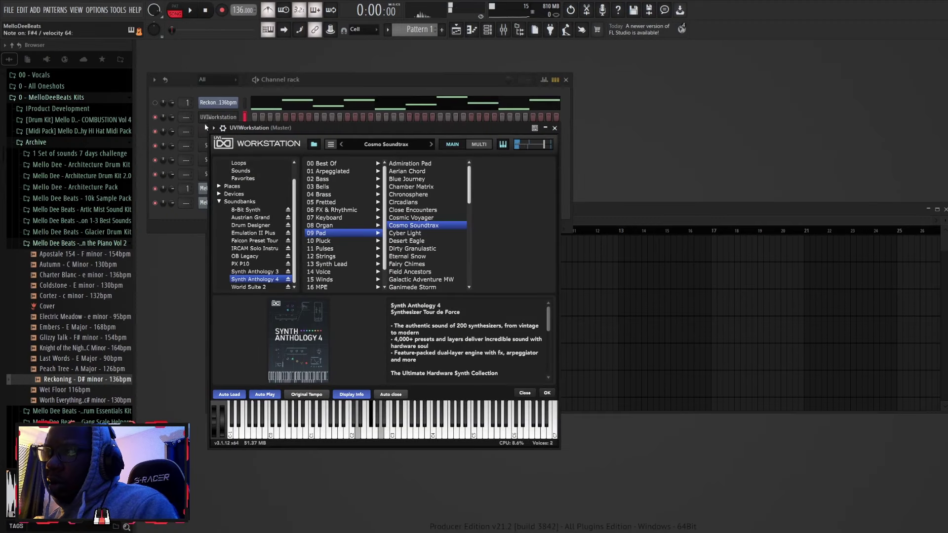
Slice the long F#5 note of the UVIWorkstation pad before the following chord and delete the excess part
click(320, 86)
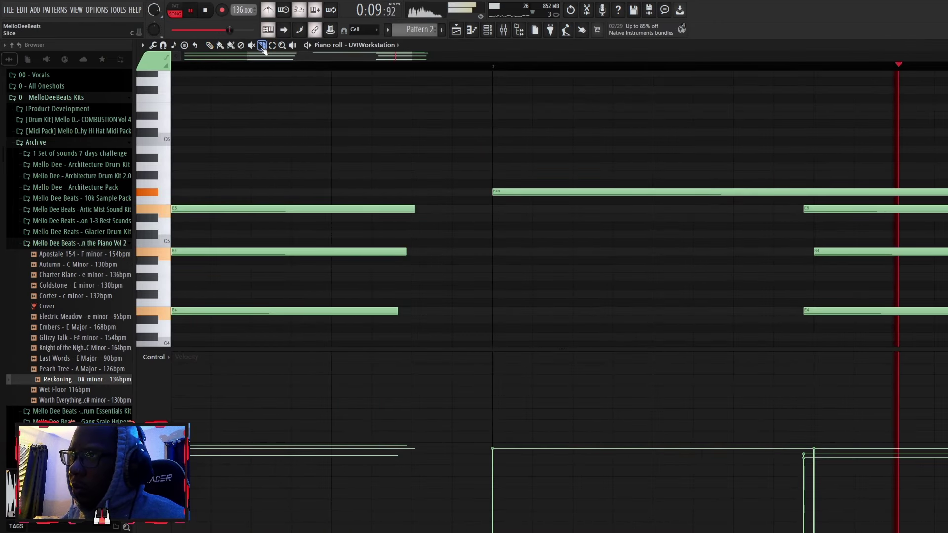
click(796, 189)
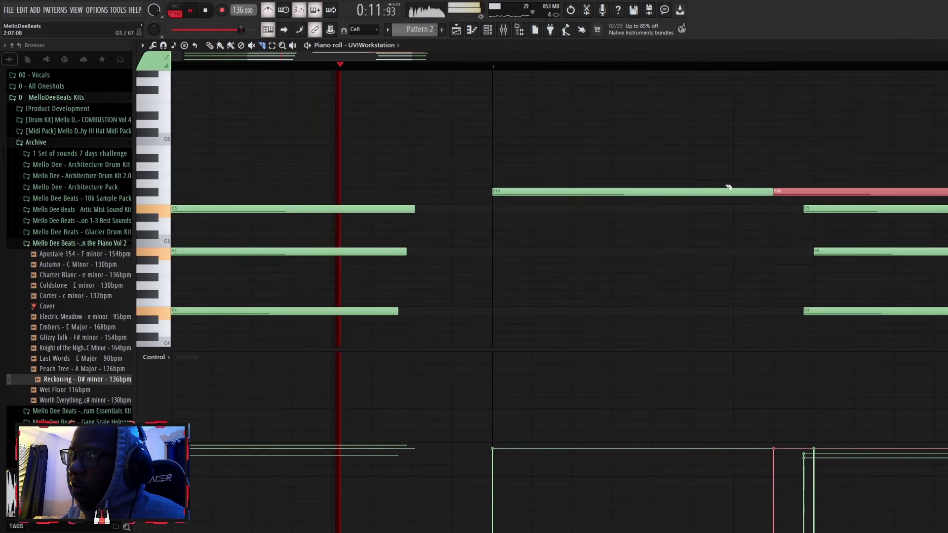
key(Delete)
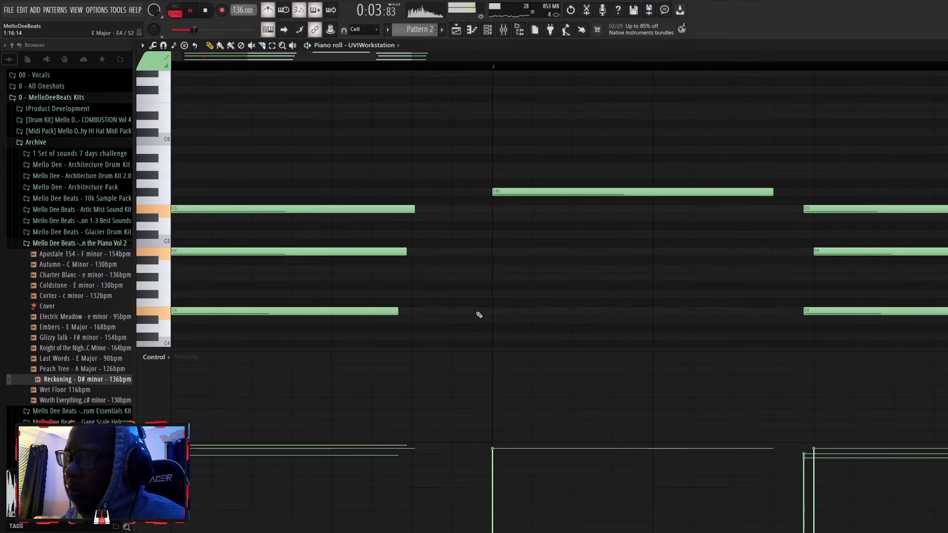
Add an F#4 note beneath the F#5 pad note, redrawing it to start at bar 2
click(485, 294)
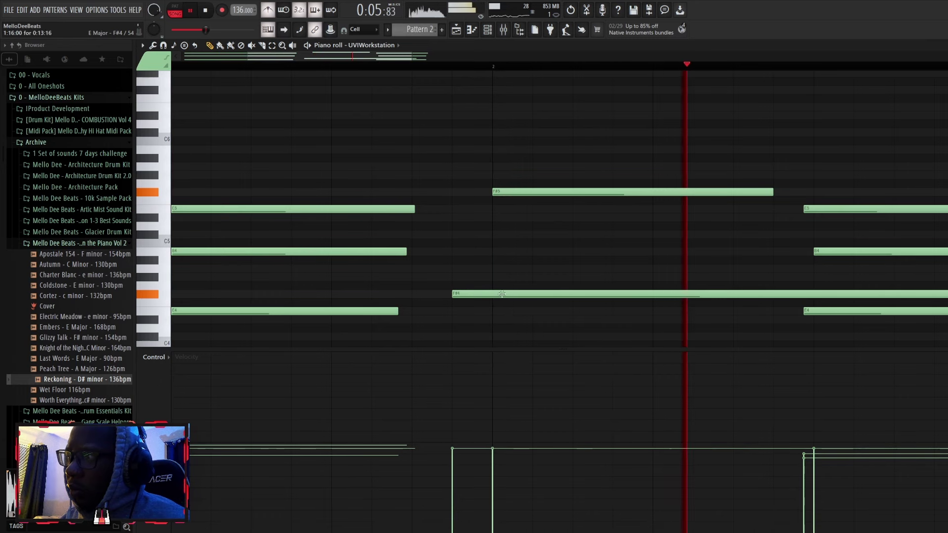
right_click(511, 292)
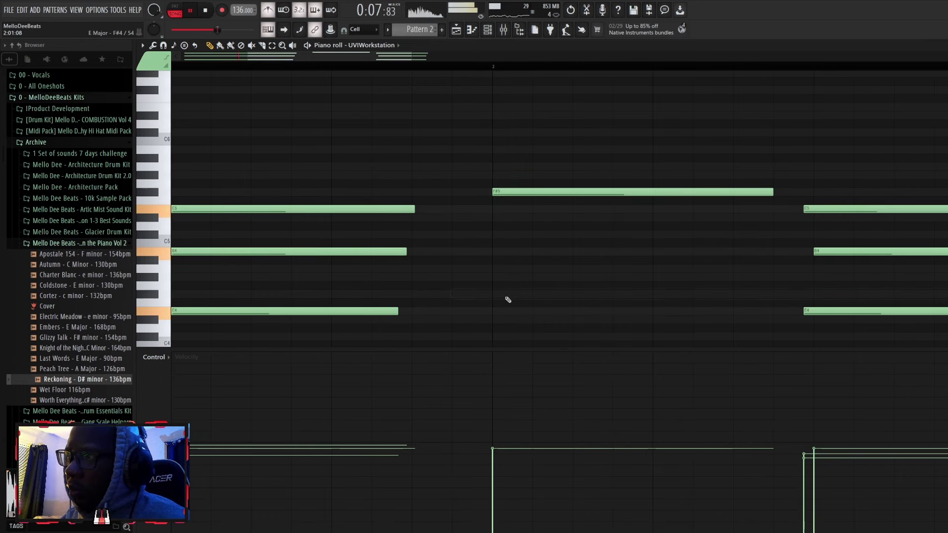
click(503, 297)
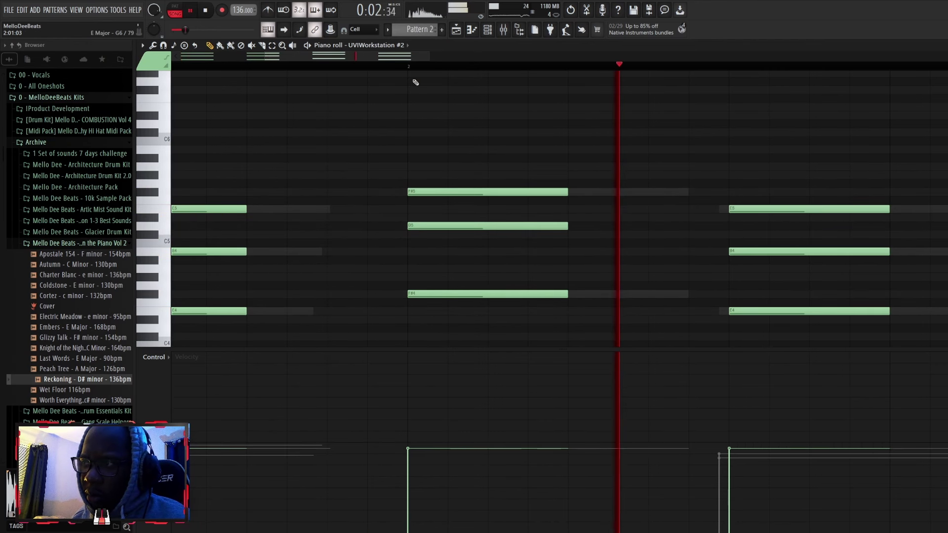
Set the arpeggiator of the UVIWorkstation #2 Chroma Sea patch to 4 octaves at 1/32 speed
key(space)
drag(428, 56, 796, 58)
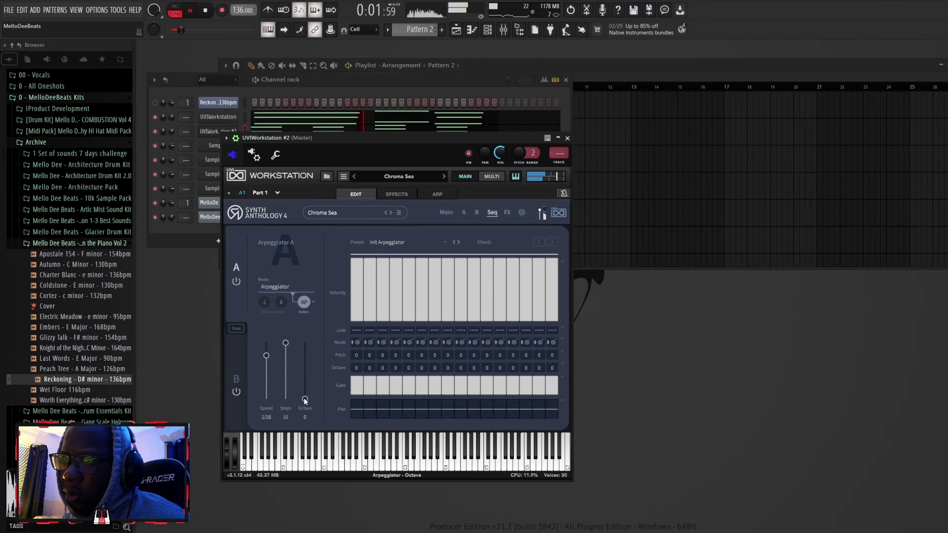
drag(304, 398, 306, 353)
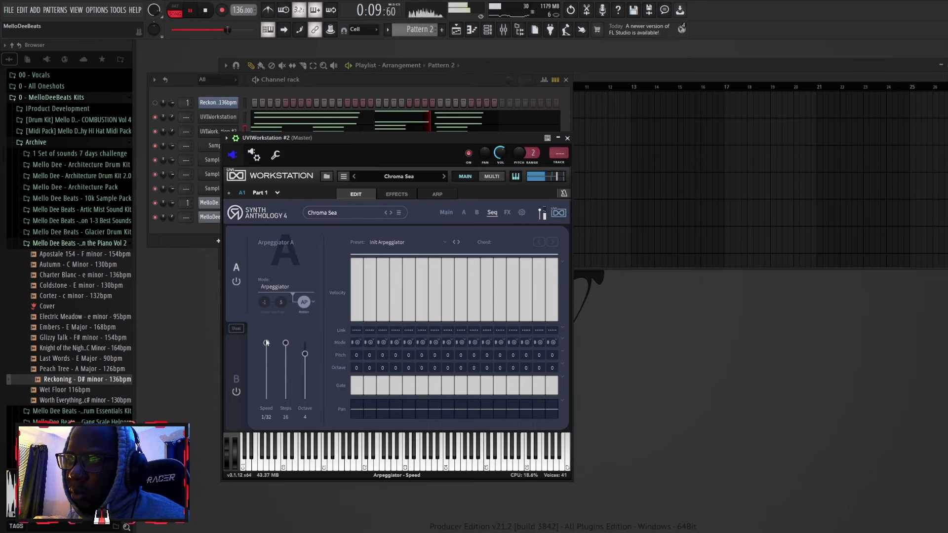
Route UVIWorkstation #2 to mixer track 2 and load HalfTime in its first effect slot with a 1 Bar loop at 2x
key(space)
key(F6)
key(F9)
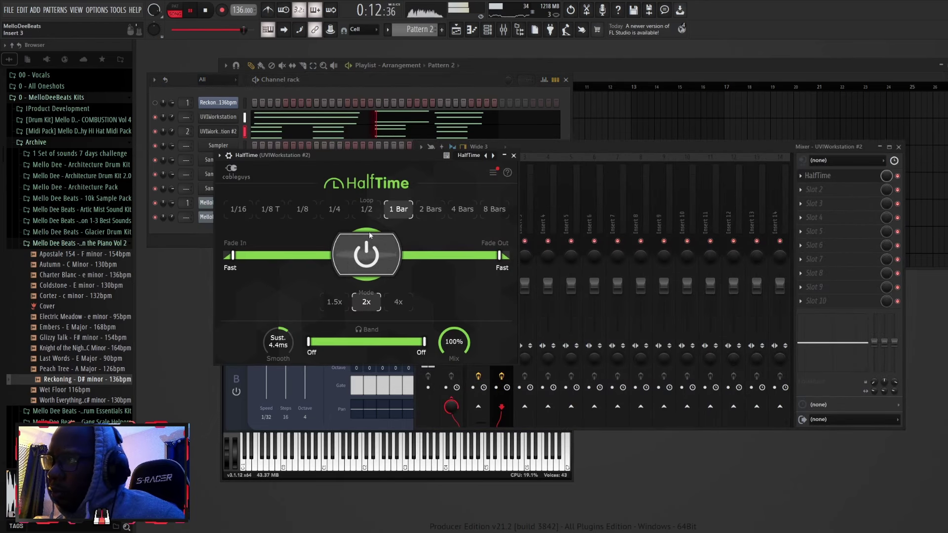
Fill the gaps between the UVIWorkstation #2 chords with copies so the chords repeat back to back
click(312, 141)
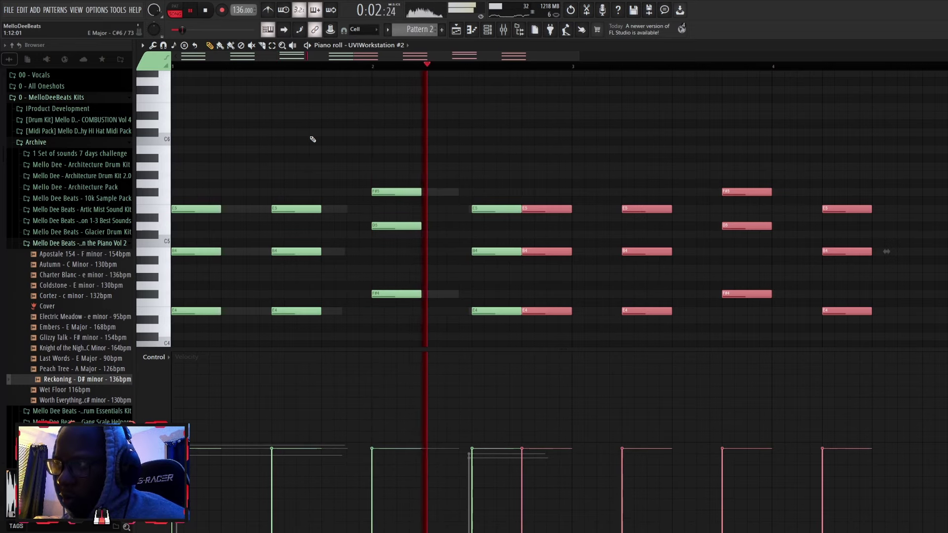
drag(547, 312, 244, 311)
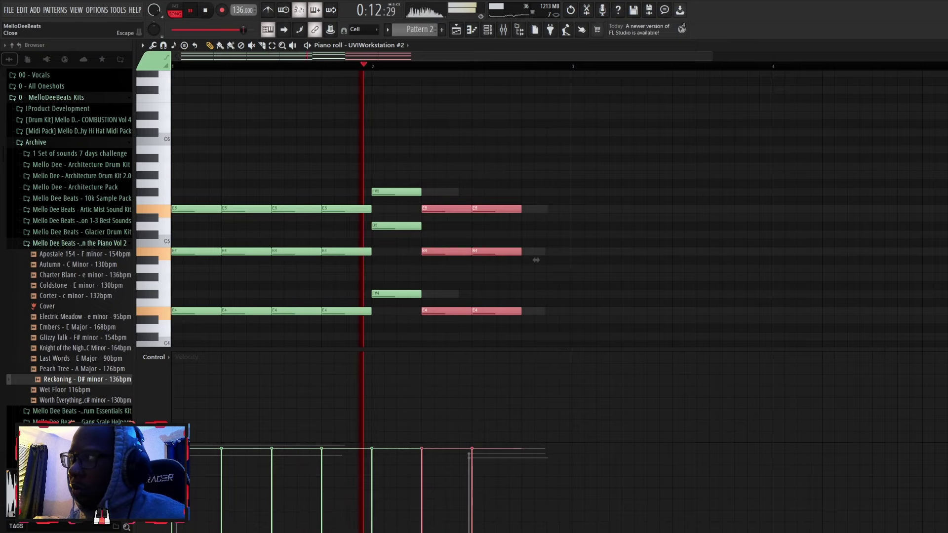
key(F7)
Add kHs Ensemble to the UVIWorkstation #2 mixer track and raise its Spread and Detune
click(521, 144)
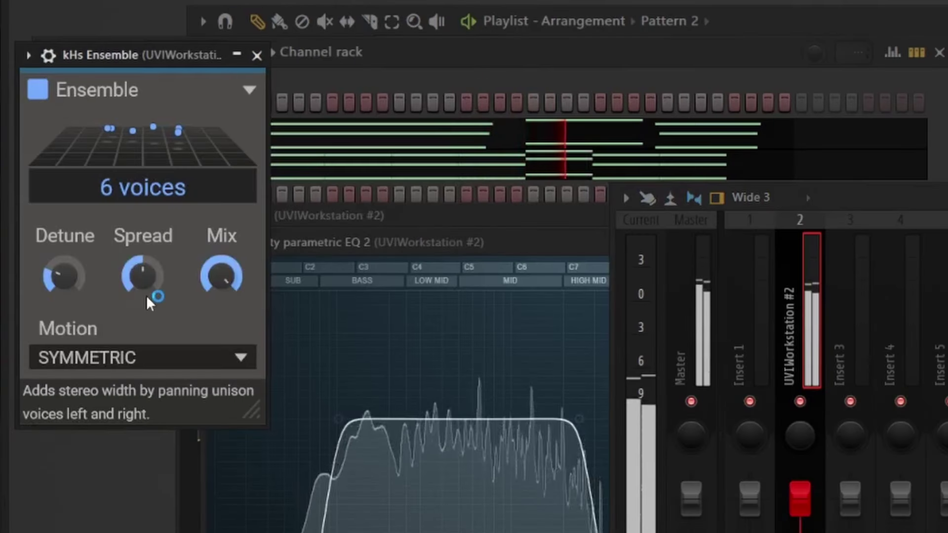
drag(144, 281, 143, 264)
drag(77, 275, 77, 262)
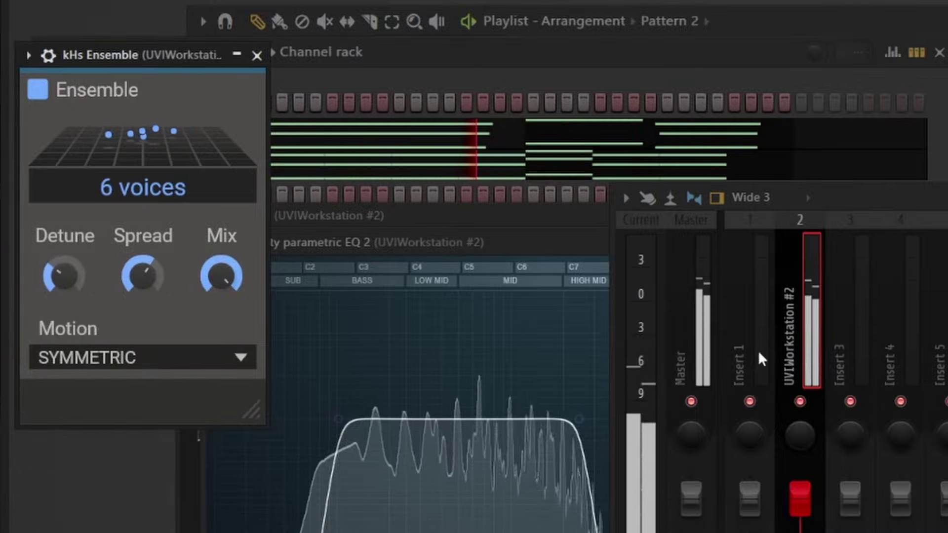
Load the Echo Pitch preset Flippers Repeats in the EffectRack on mixer Insert 3 and add ValhallaVintageVerb after it
click(477, 80)
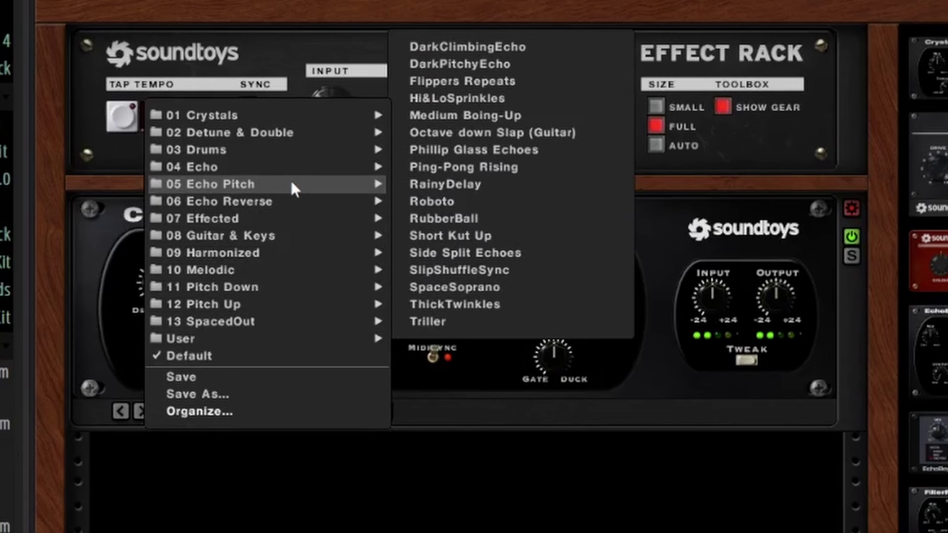
mouse_move(345, 167)
mouse_move(350, 184)
click(468, 81)
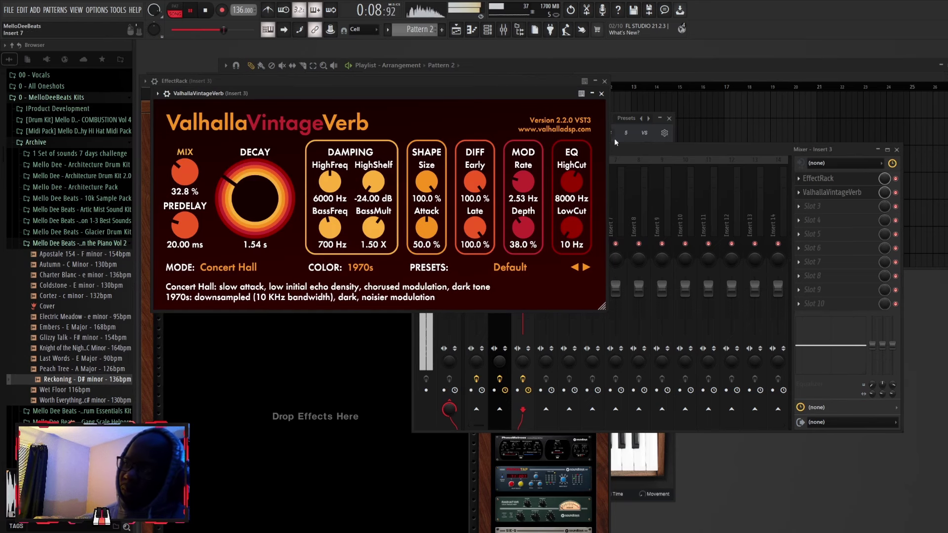
click(602, 94)
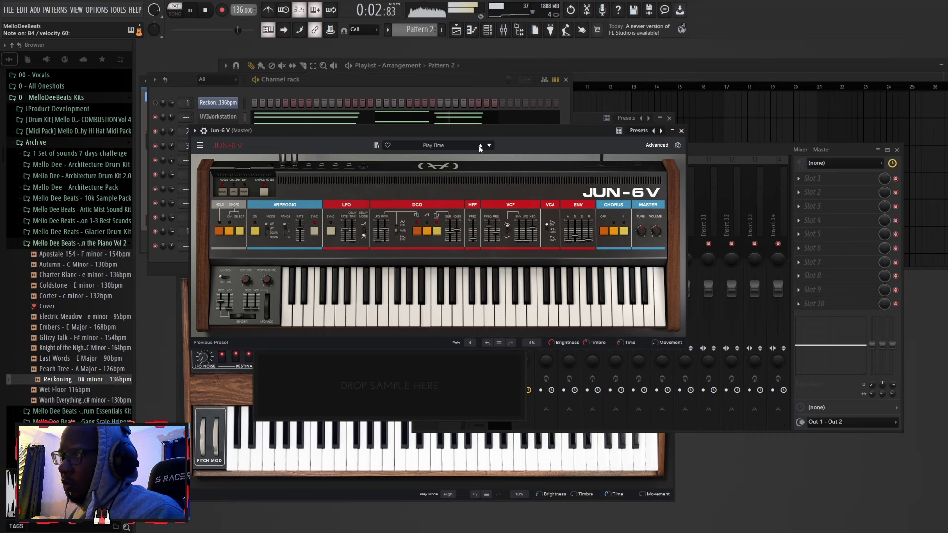
Record a four-bar Jun-6 V melody built mainly on repeated B4 notes
click(230, 91)
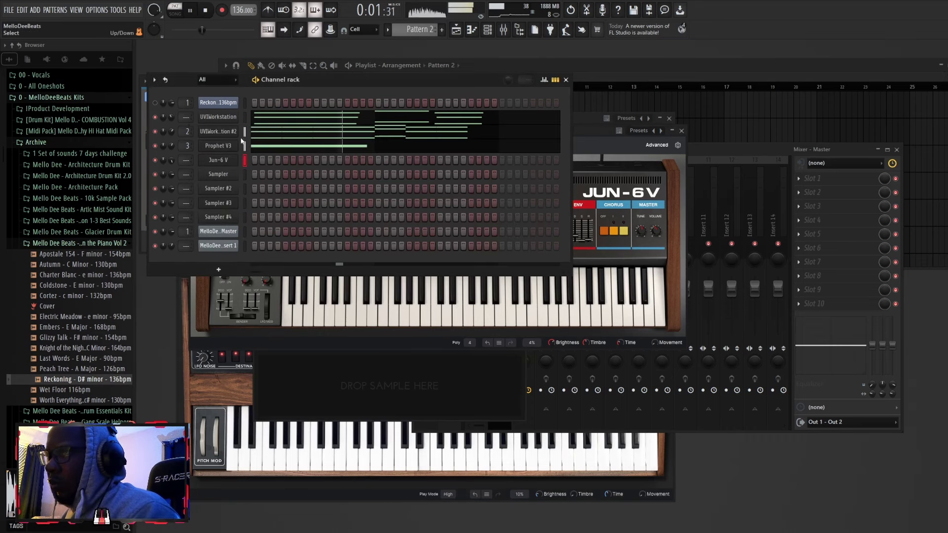
right_click(239, 157)
click(296, 159)
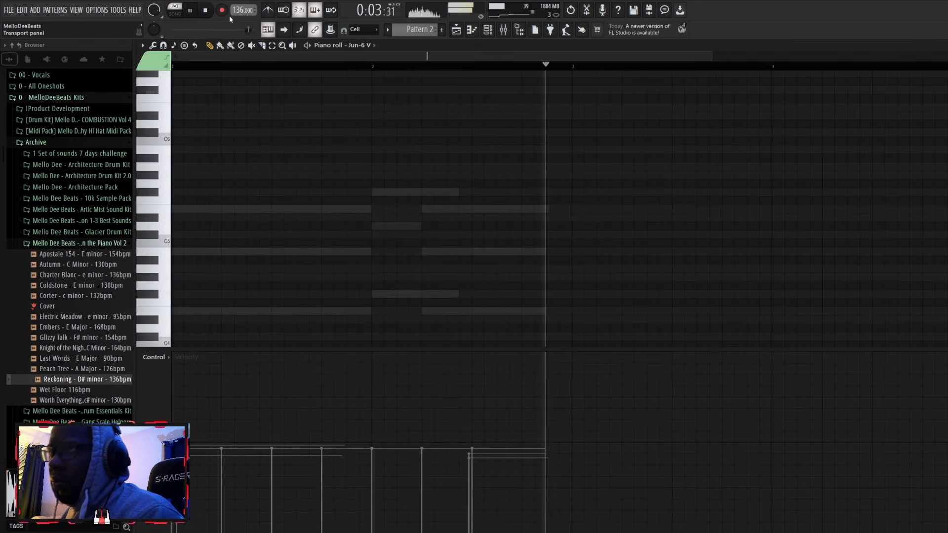
key(space)
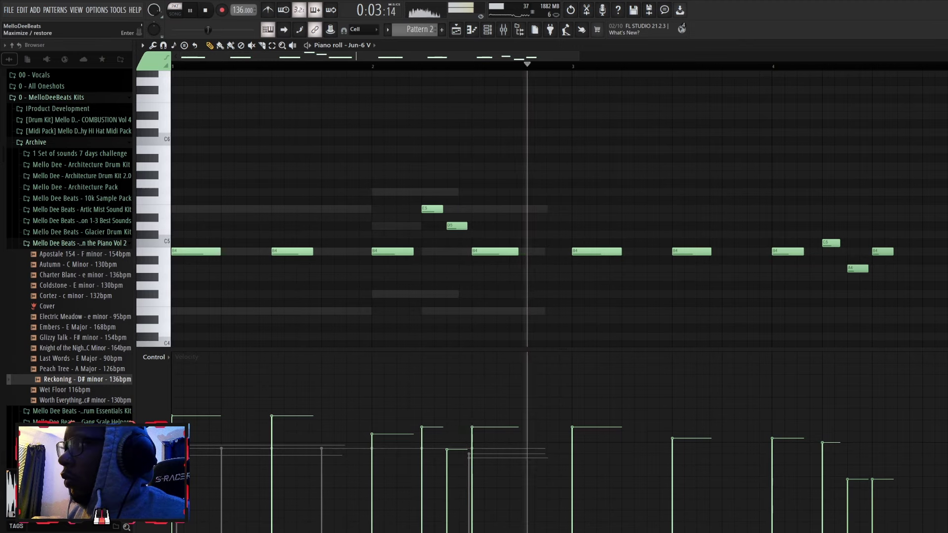
Add Chorust set to type B on mixer Insert 4, followed by Fruity delay 2
key(F6)
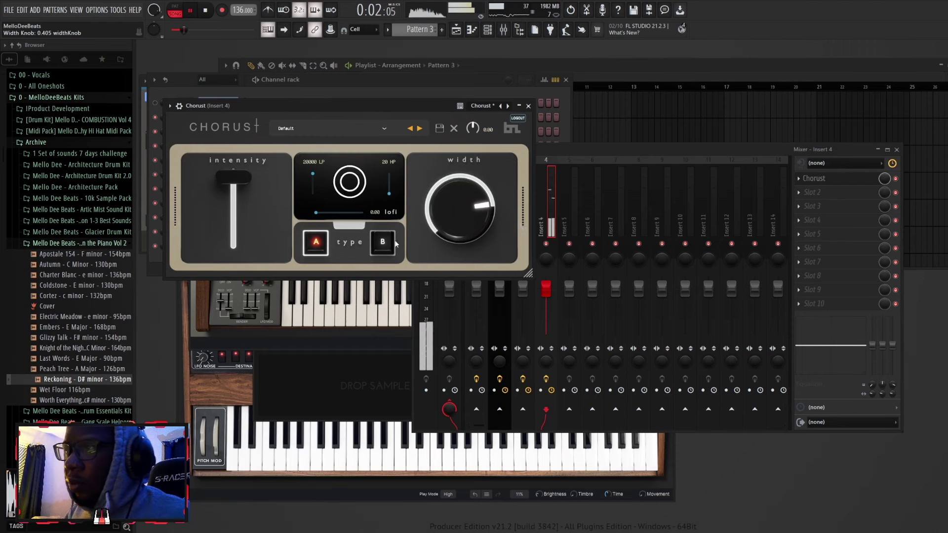
click(382, 242)
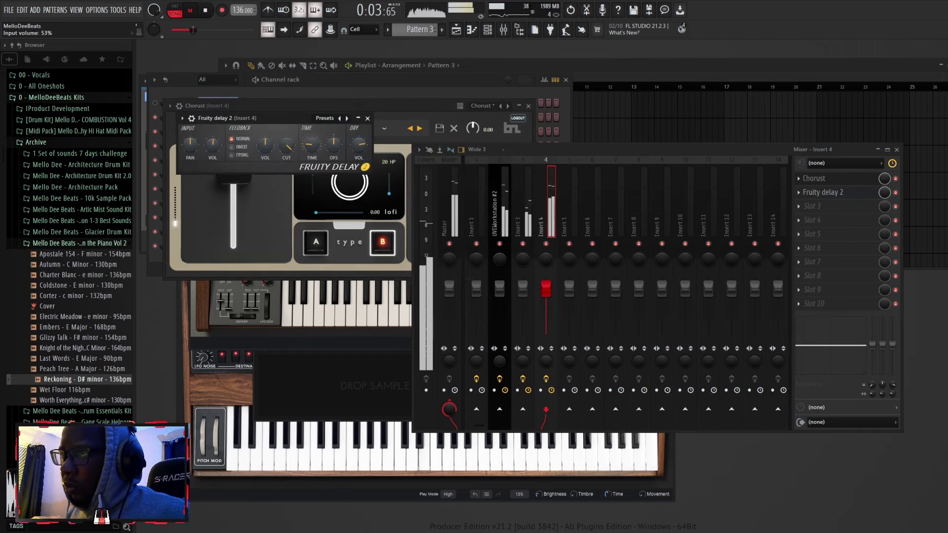
scroll(222, 144, up, 4)
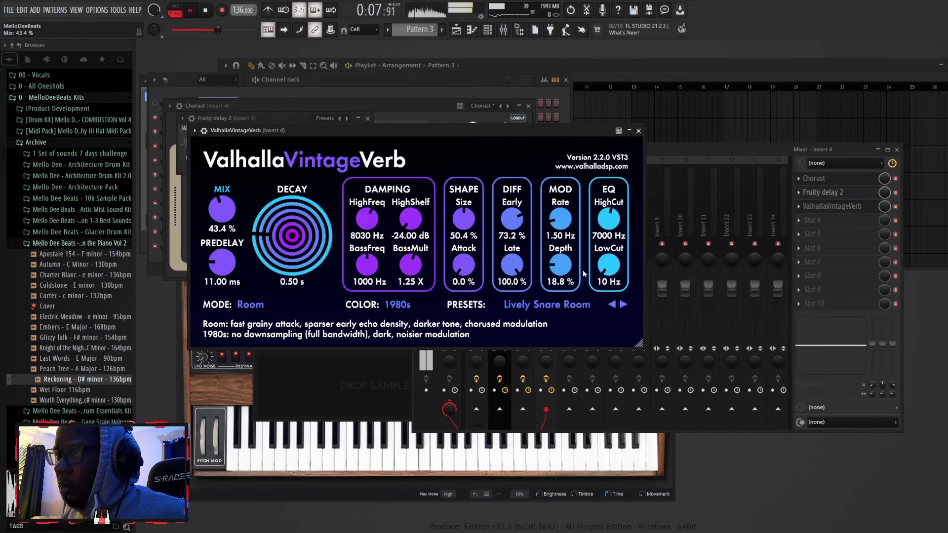
Add ValhallaVintageVerb with the Lively Snare Room preset on mixer Insert 4 and set its mix to 58.1%
click(767, 149)
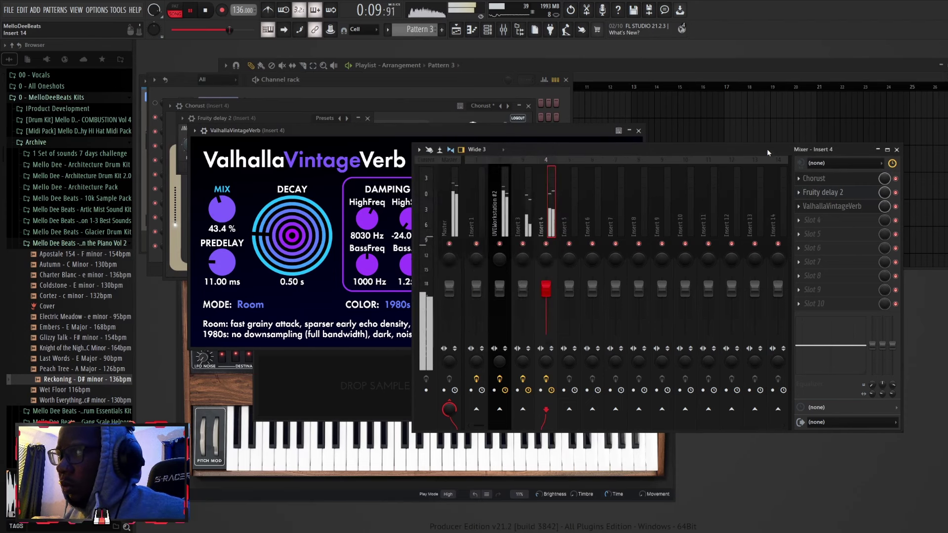
drag(226, 211, 227, 192)
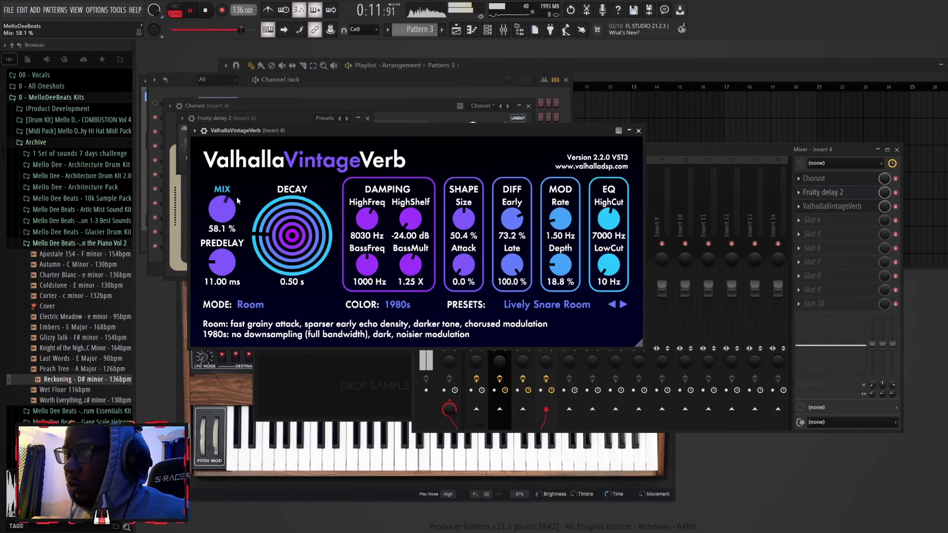
click(679, 149)
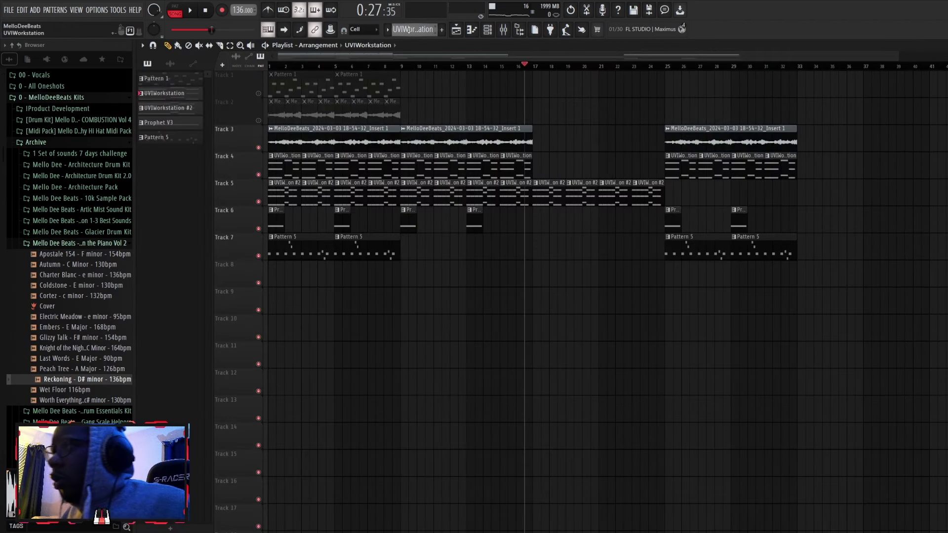
Record the Master output of the arrangement as an audio clip on Track 8 and play it through its own mixer track
click(490, 31)
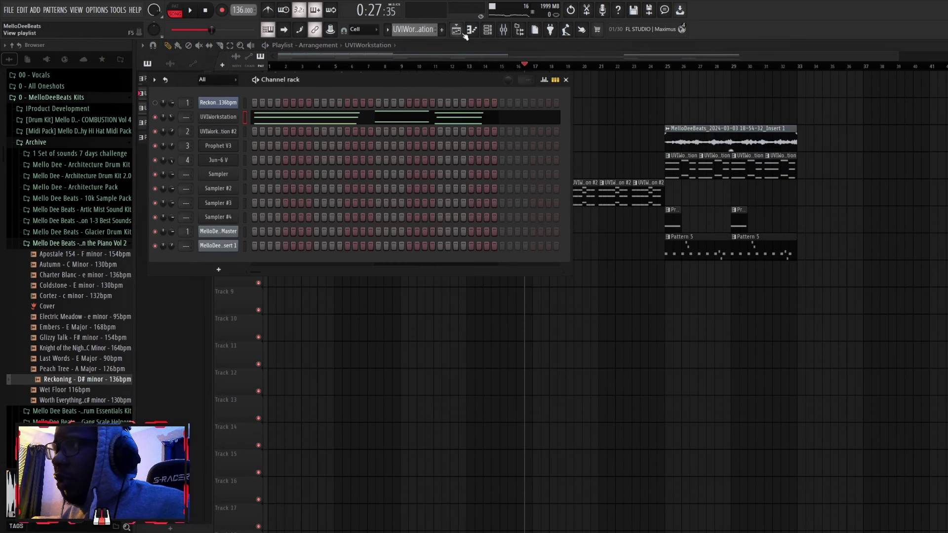
click(490, 31)
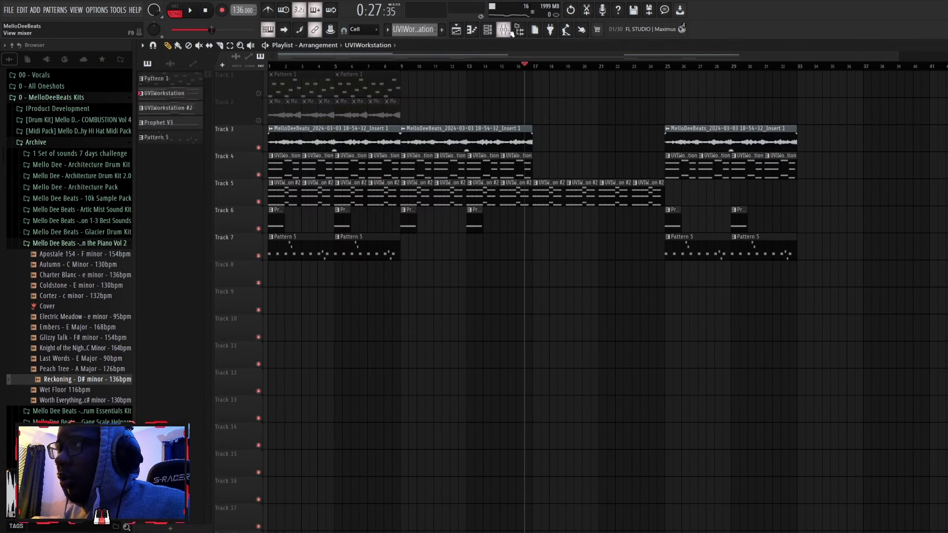
click(512, 33)
click(446, 211)
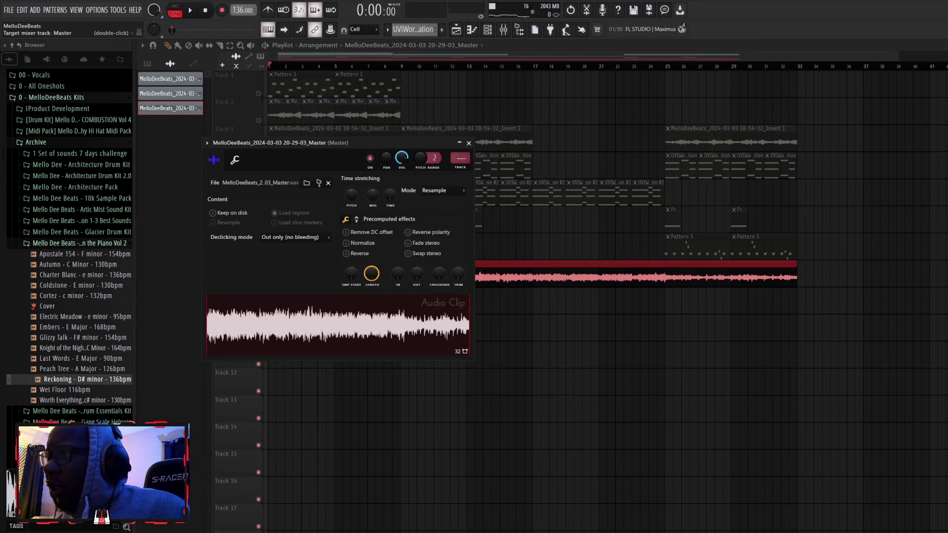
key(space)
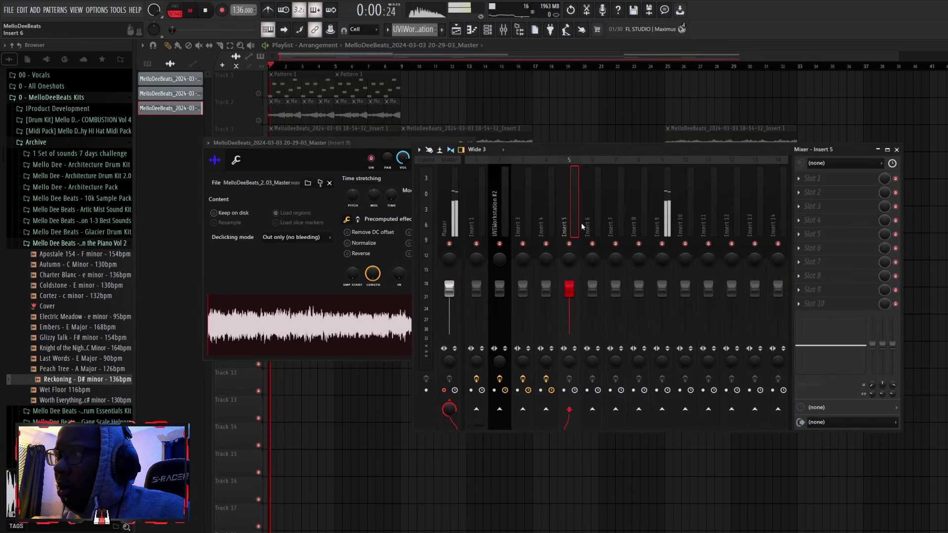
key(space)
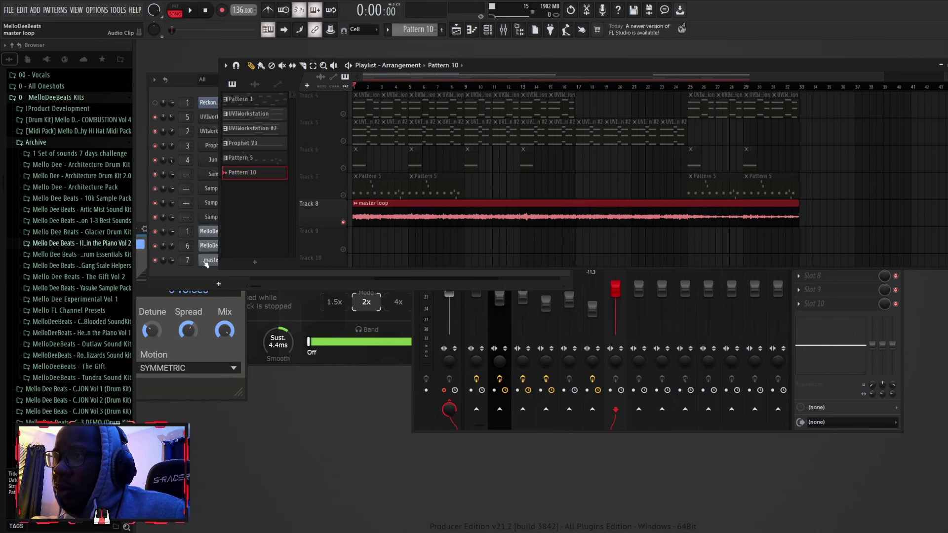
Raise the time-stretching pitch of the master loop audio clip while listening to it
click(207, 262)
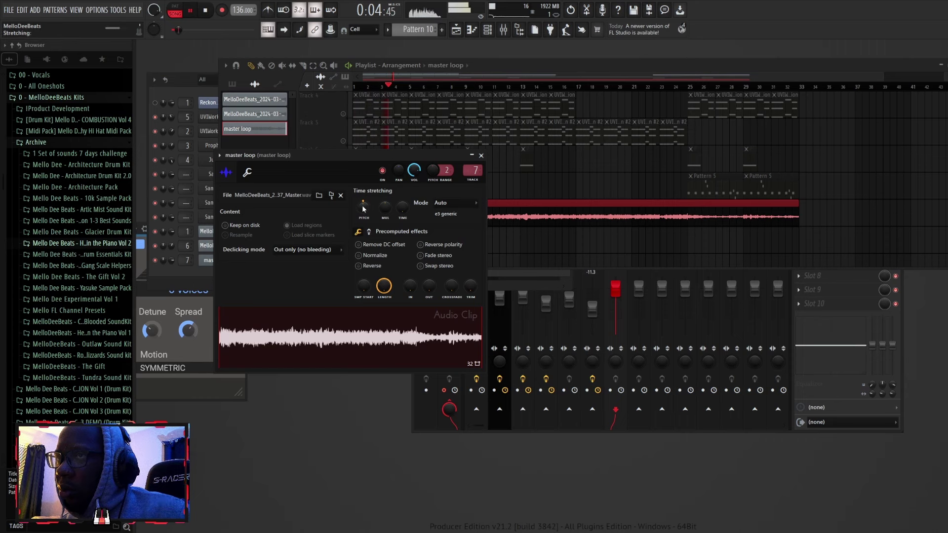
scroll(363, 208, up, 1)
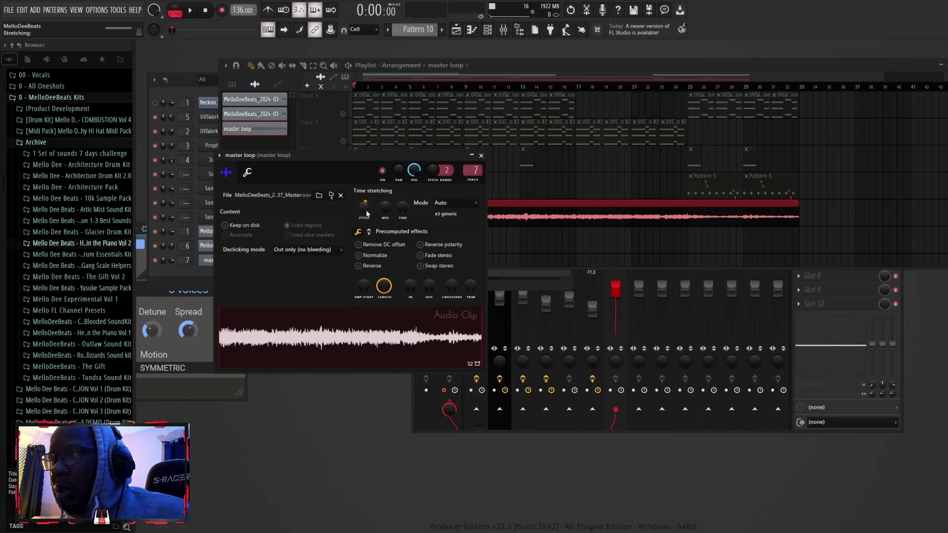
key(space)
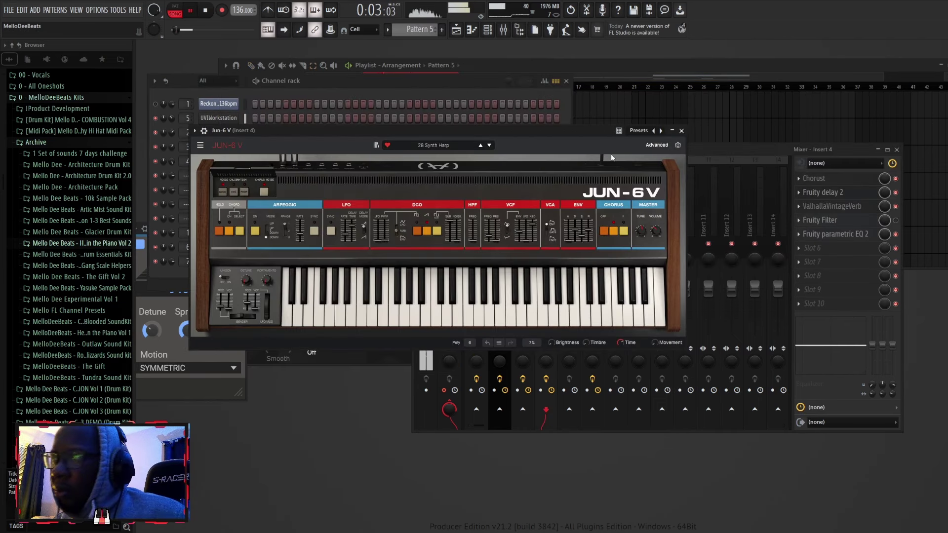
Replace ValhallaVintageVerb on mixer Insert 4 with kHs Ensemble and adjust its Detune and voice count
click(701, 151)
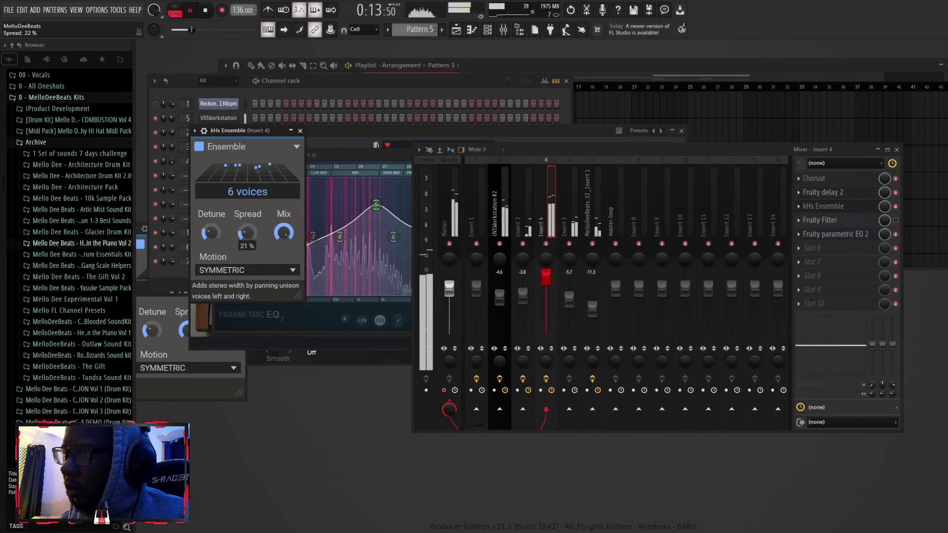
drag(219, 231, 219, 254)
drag(251, 194, 250, 171)
Transpose the Jun-6 V melody in Pattern 5 up one octave
key(F7)
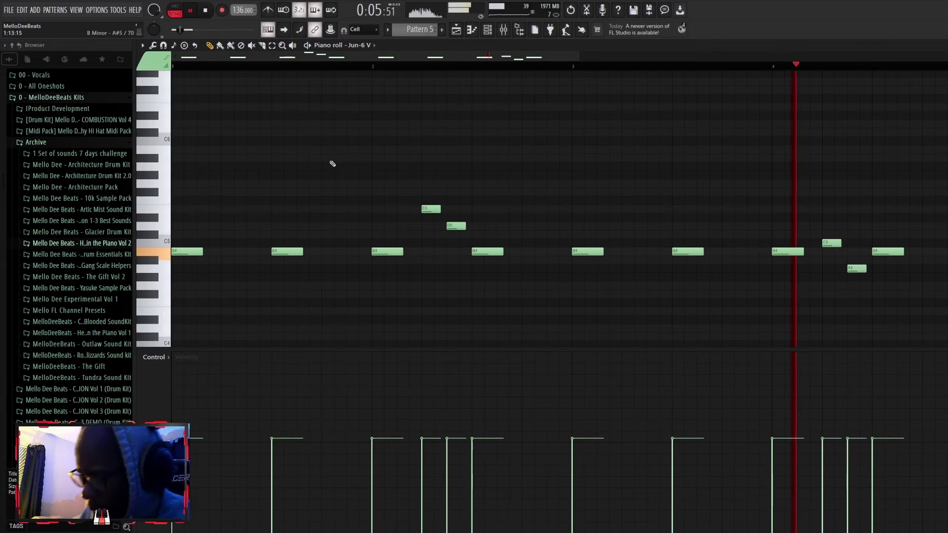
scroll(331, 163, down, 3)
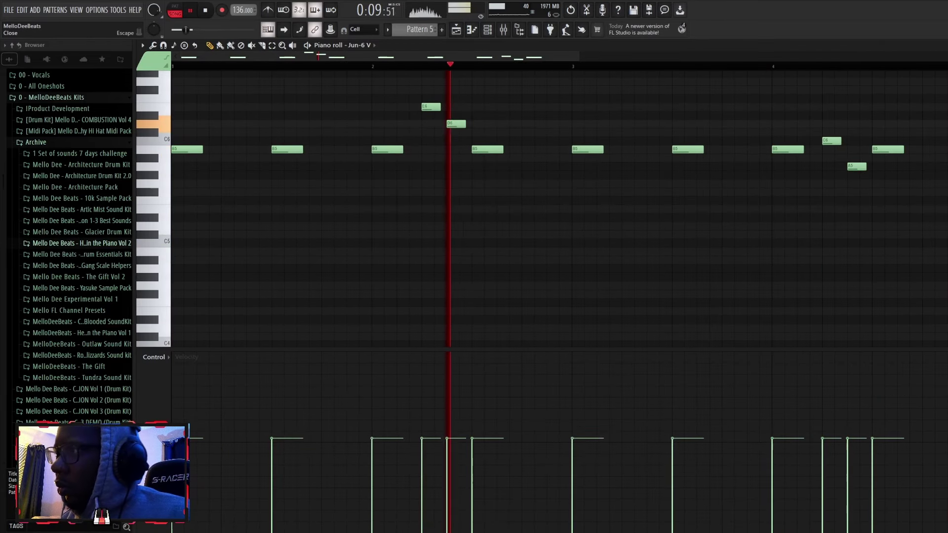
key(Escape)
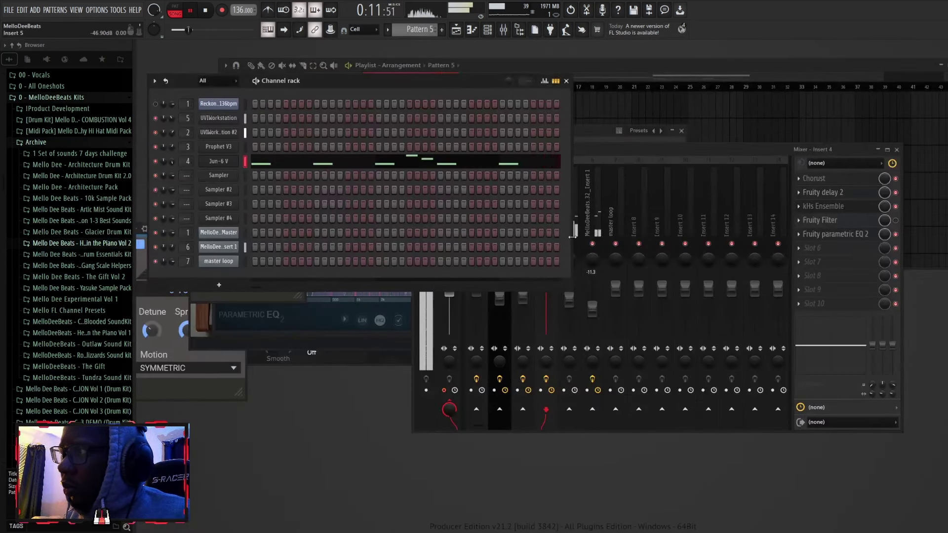
click(609, 155)
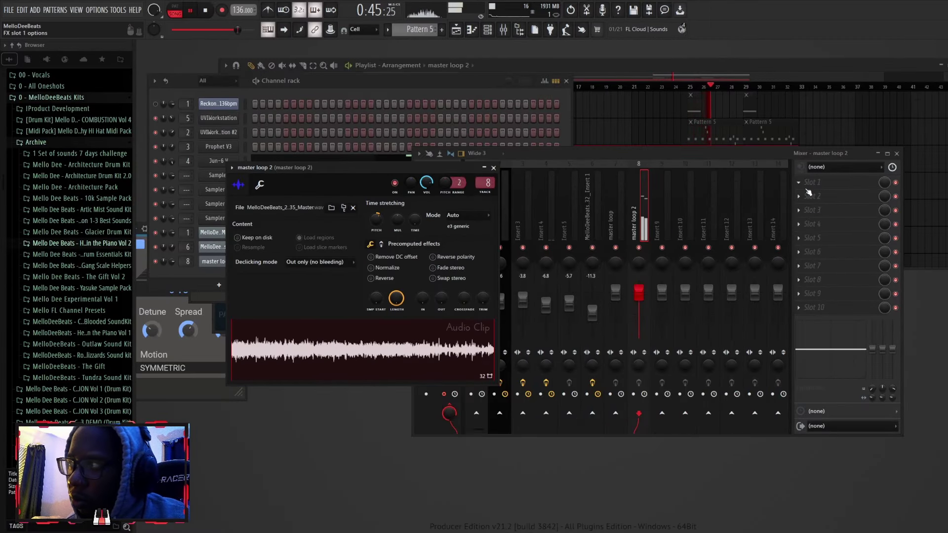
Add Reels with the Master (Not) preset to the master loop 2 mixer track and toggle it during playback to compare
key(space)
click(829, 183)
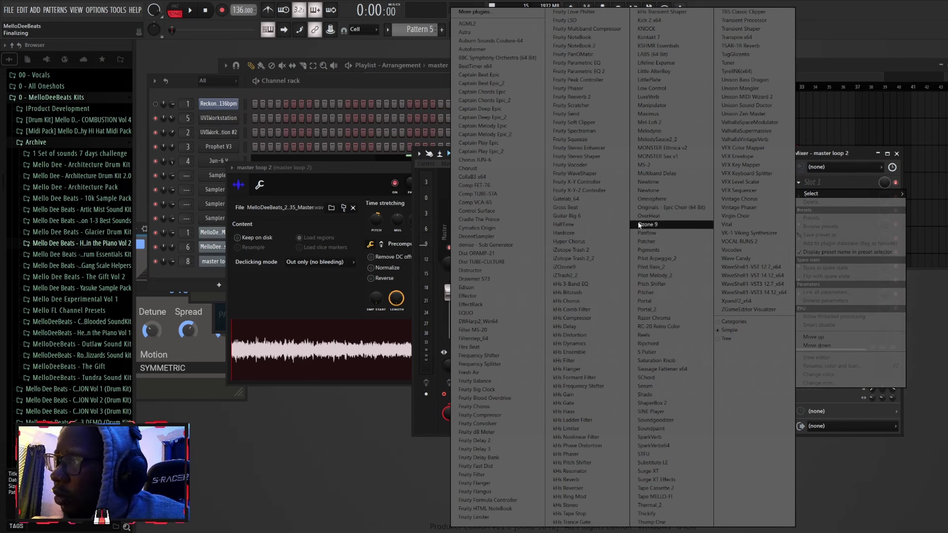
click(644, 335)
key(space)
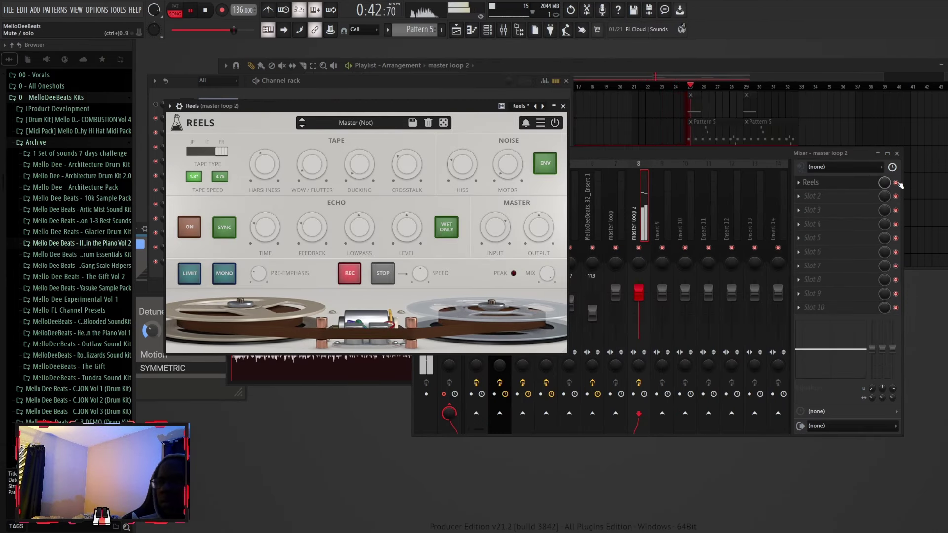
click(896, 182)
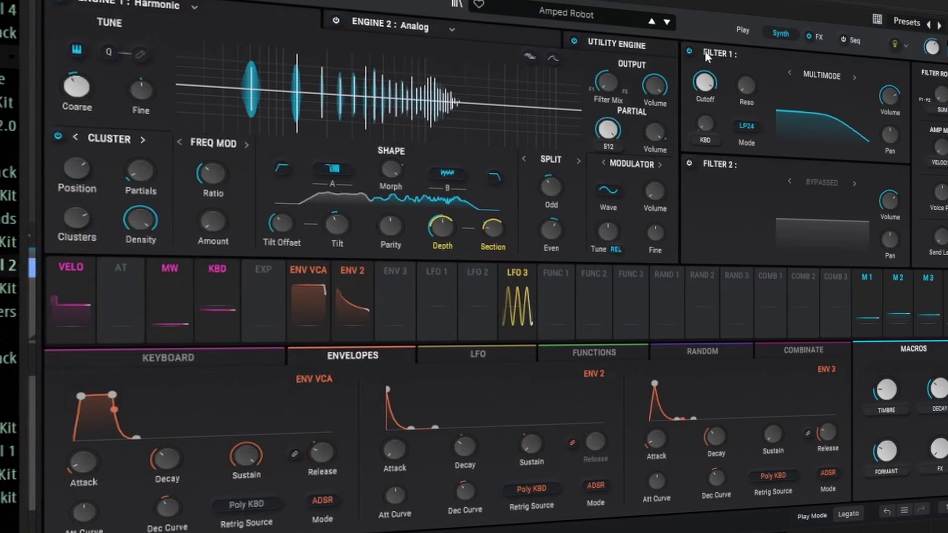
Move to the preset after Amped Robot in Pigments and slightly lengthen the long second D4 note and the E4 note in Pattern 6
click(665, 23)
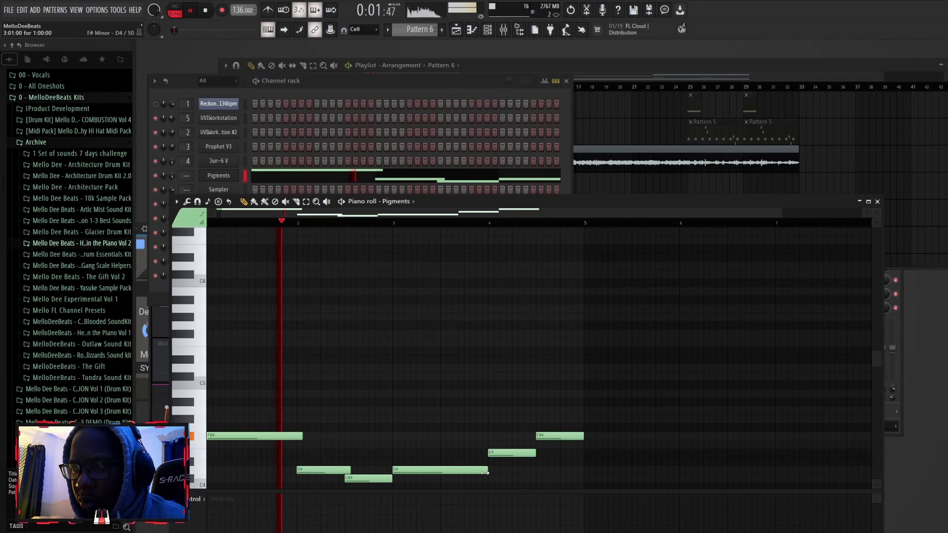
drag(486, 471, 492, 472)
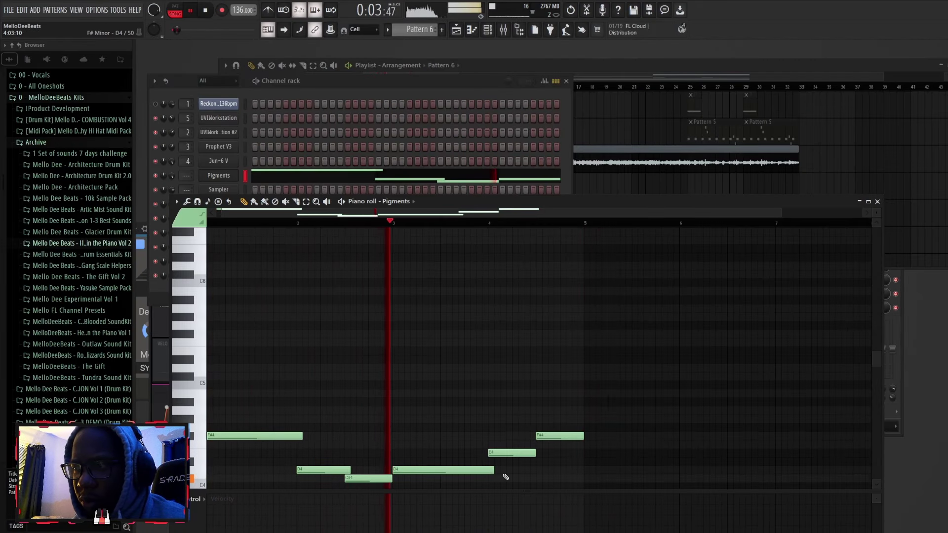
drag(536, 454, 546, 458)
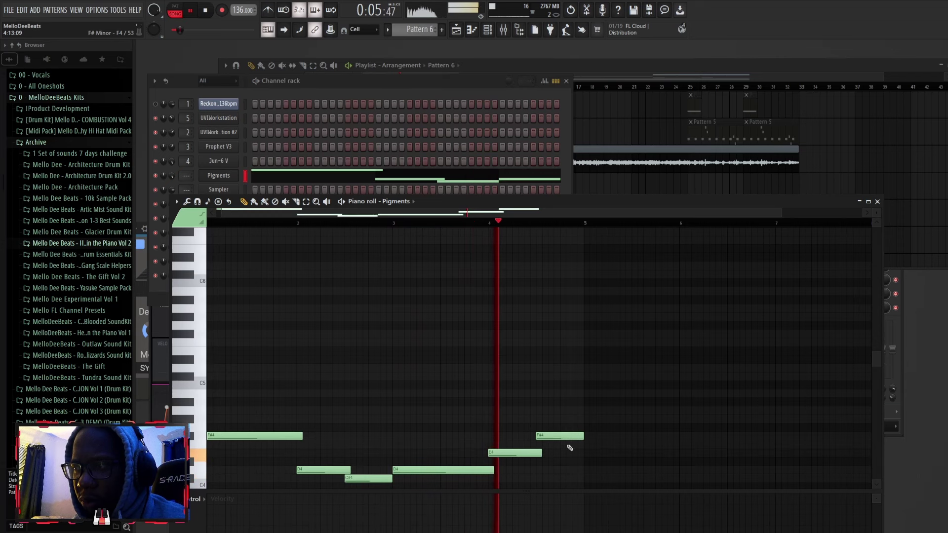
click(877, 202)
click(691, 81)
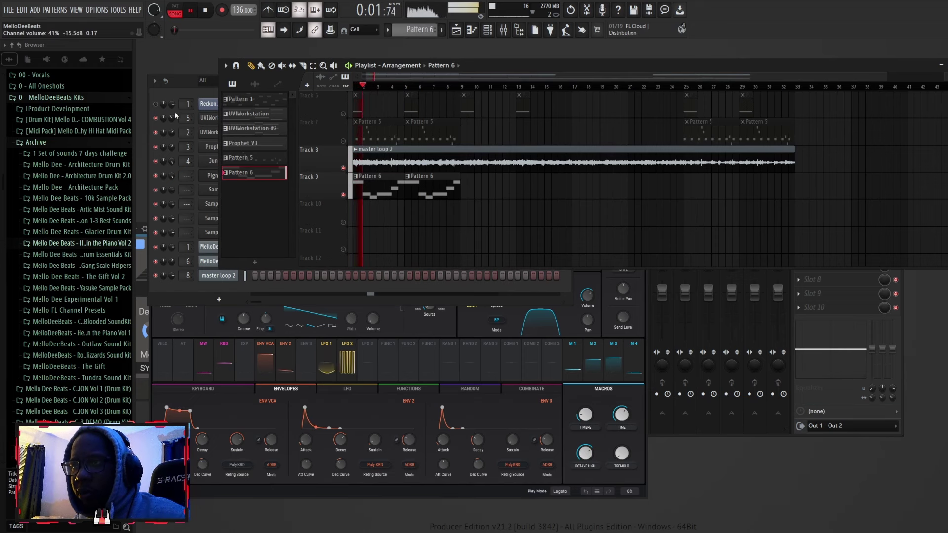
Copy the Pigments melody to the UVIWorkstation #3 channel and adjust that channel's volume
click(200, 91)
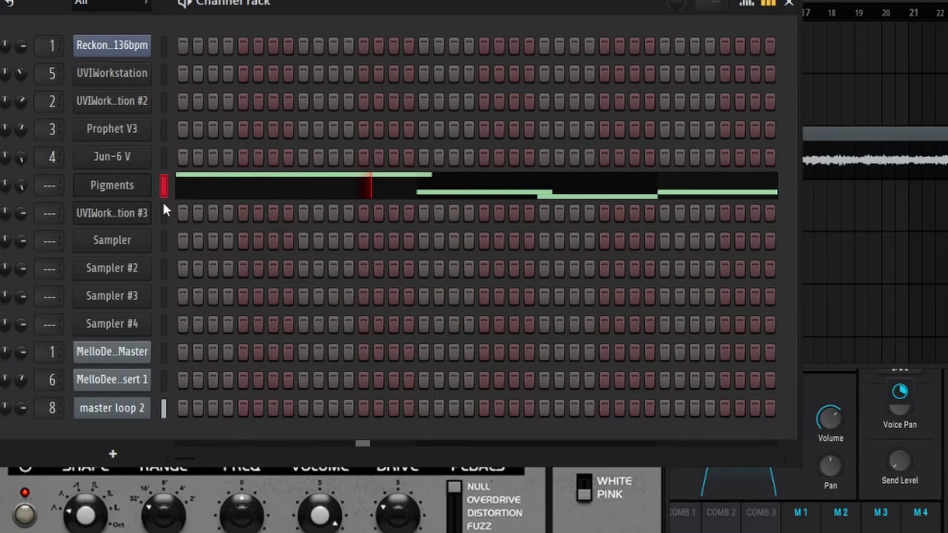
click(164, 212)
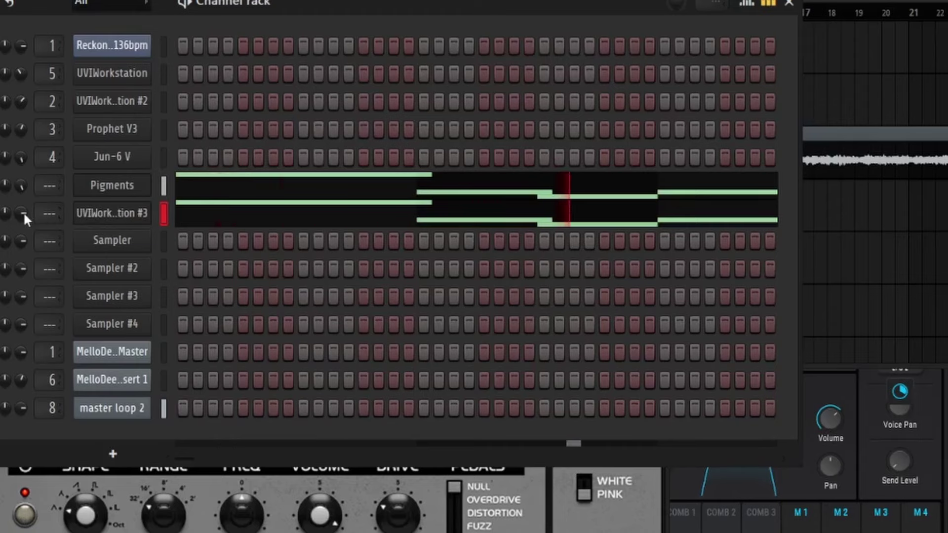
drag(24, 213, 28, 216)
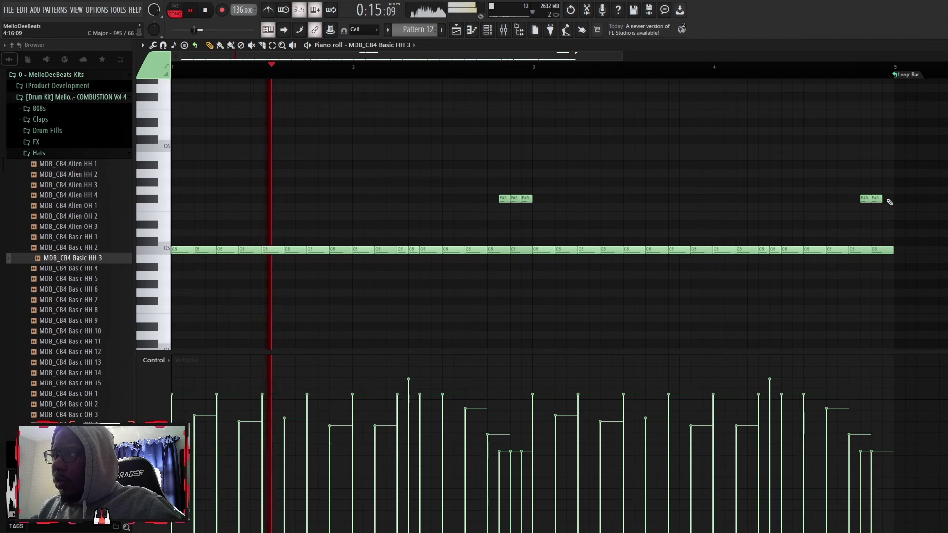
Shift the closing F#5 roll of the Basic HH 3 hi-hat one step earlier, leaving the final step of bar 4 free
click(888, 200)
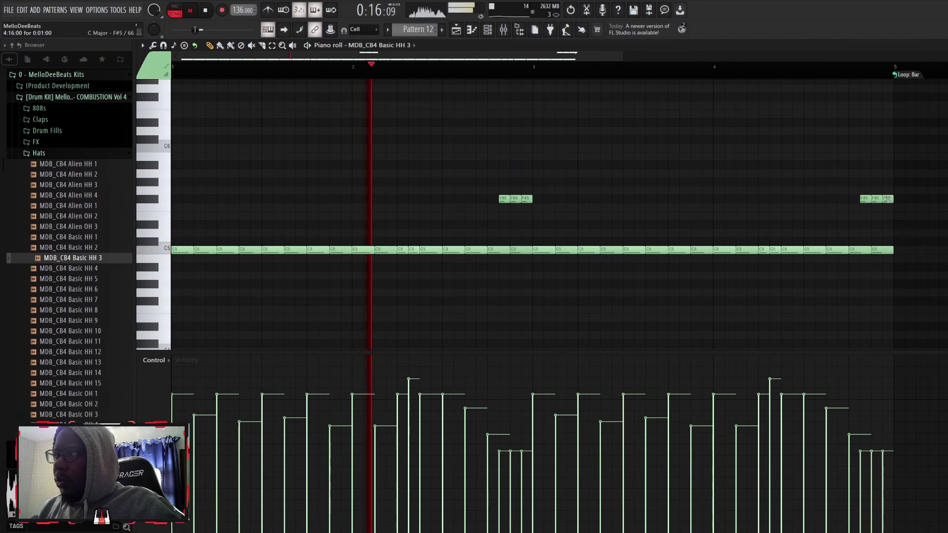
click(854, 200)
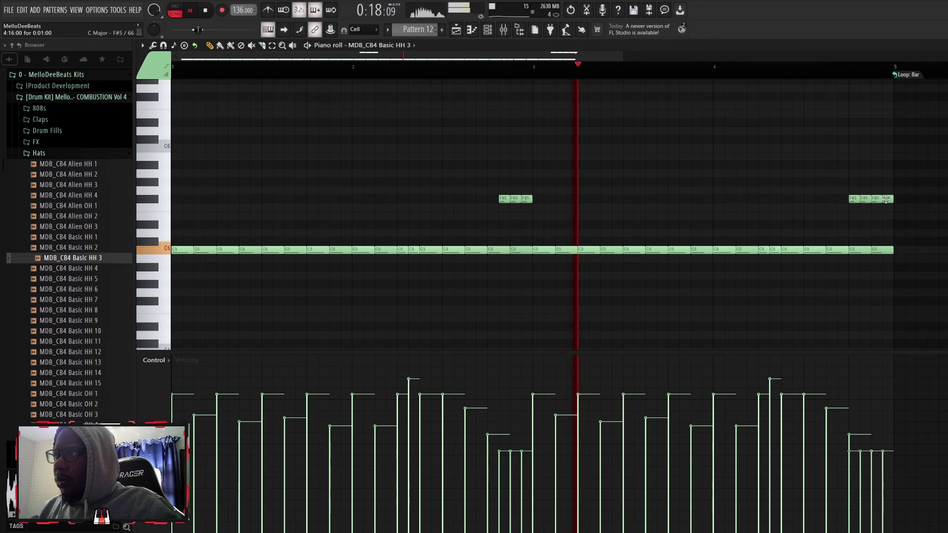
right_click(888, 200)
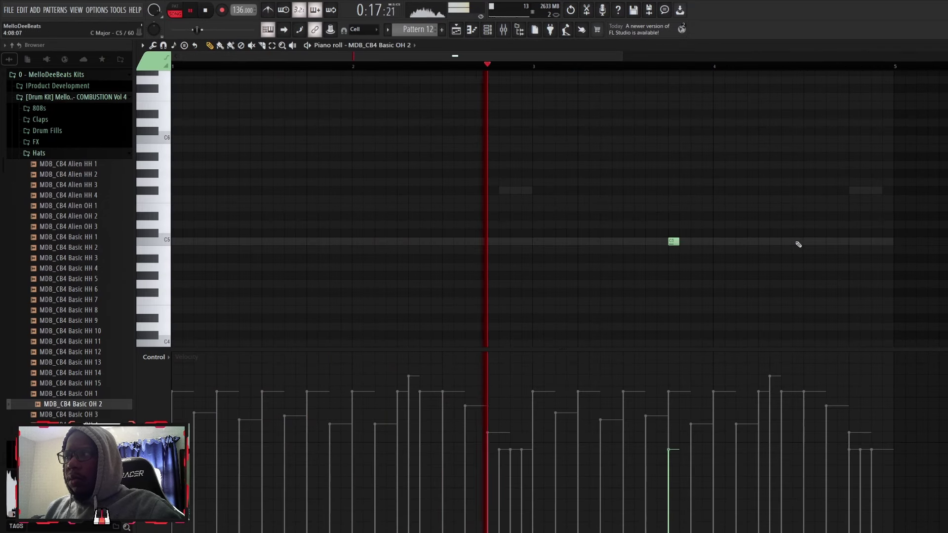
In the Basic OH 2 open hat, add C5 notes at the start and middle of bar 4 and delete the bar 3 note
click(719, 241)
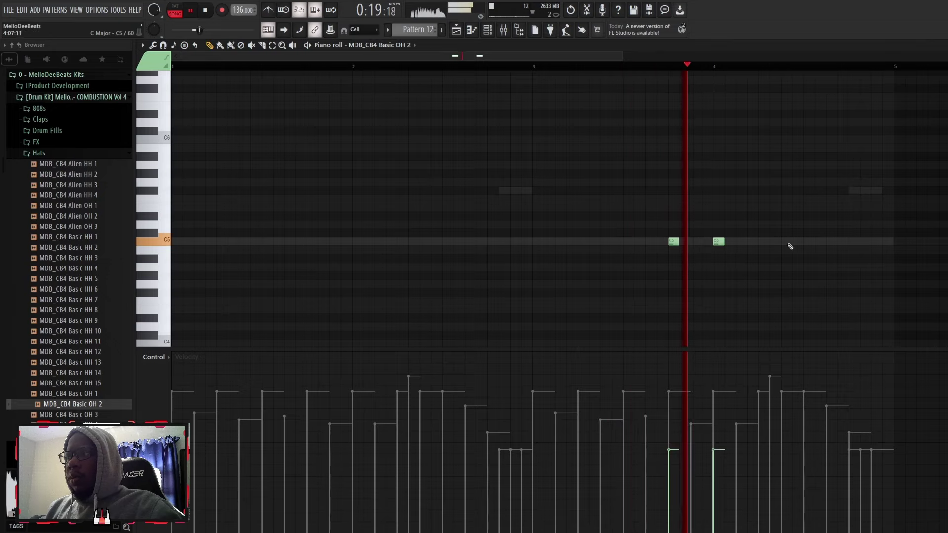
click(809, 241)
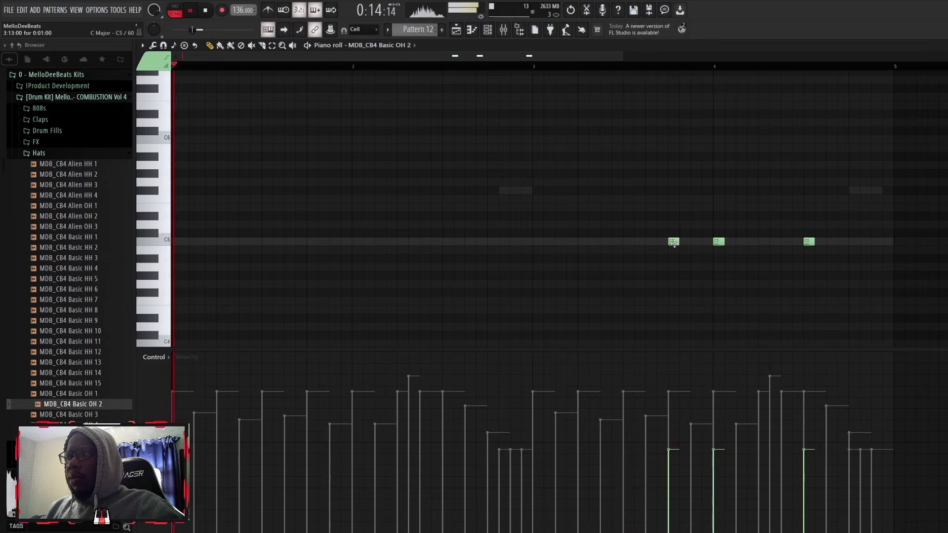
right_click(674, 241)
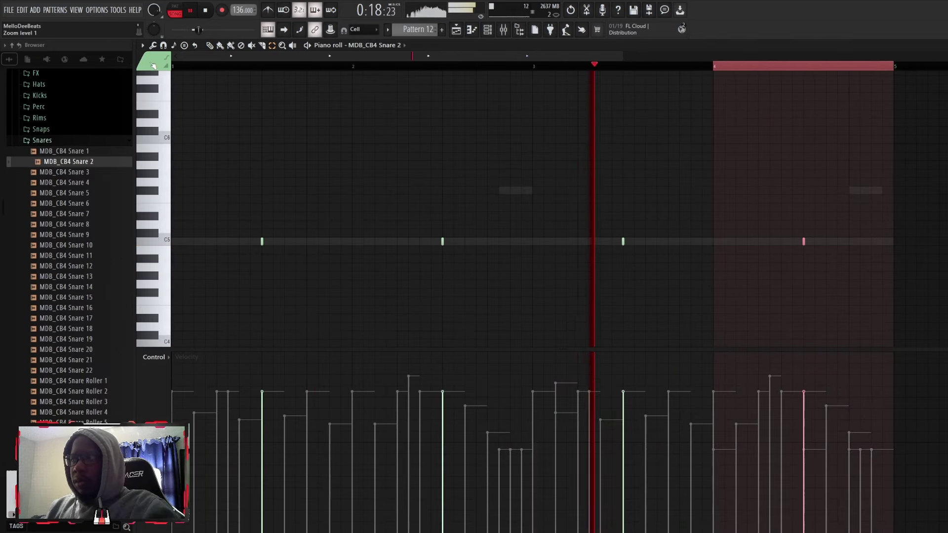
Clear the bar 4 selection in the Snare 2 notes, and raise the last Hard 808 8 note to C#5 and play the pattern
ctrl+click(937, 67)
key(Escape)
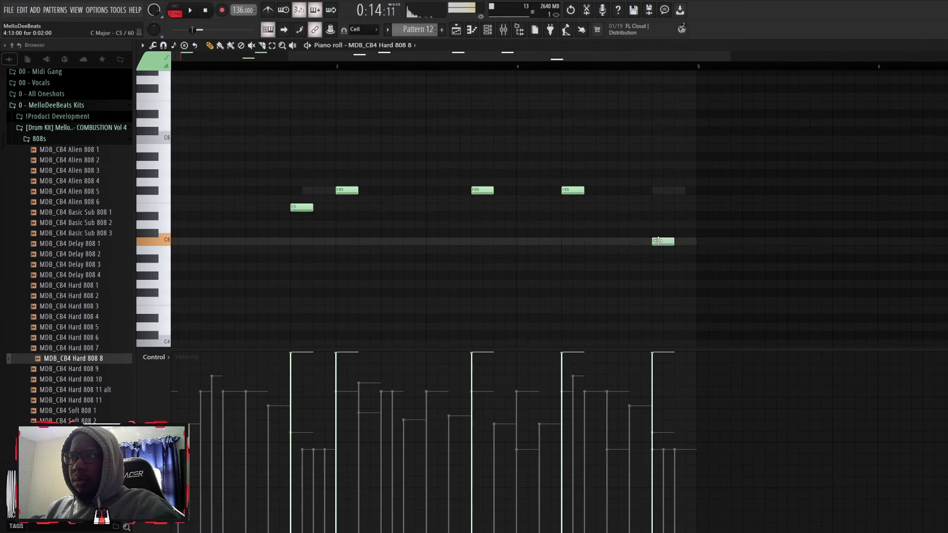
drag(658, 241, 659, 232)
key(space)
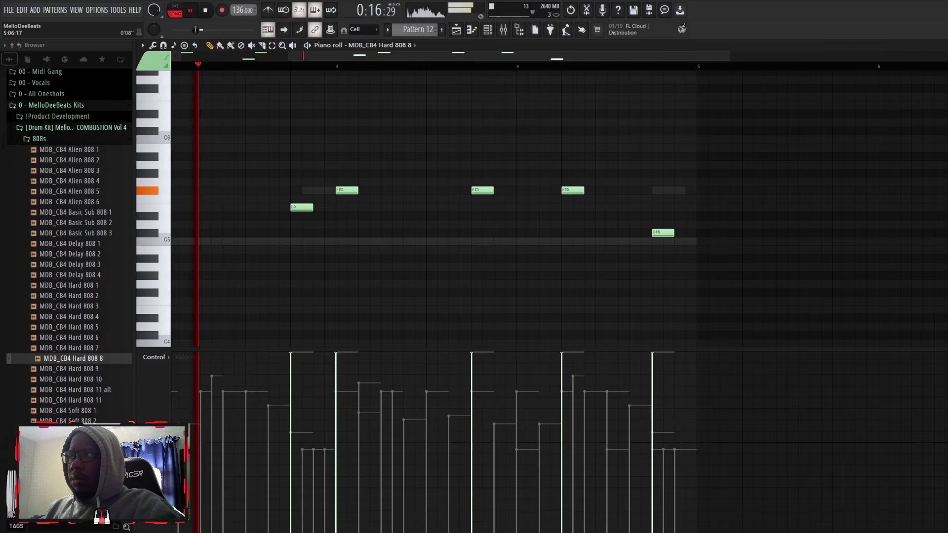
click(941, 46)
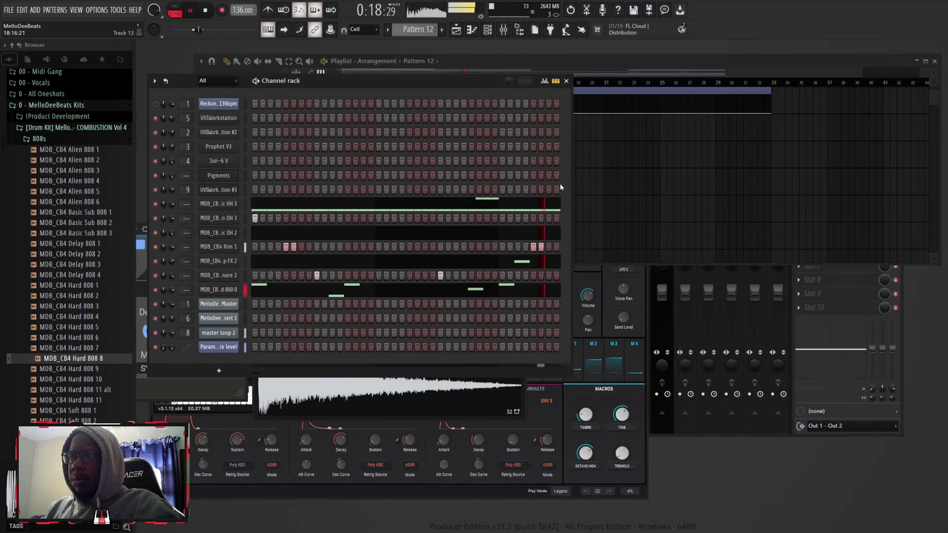
Split Pattern 12 by channel and place the resulting drum clips on their own playlist tracks
click(594, 76)
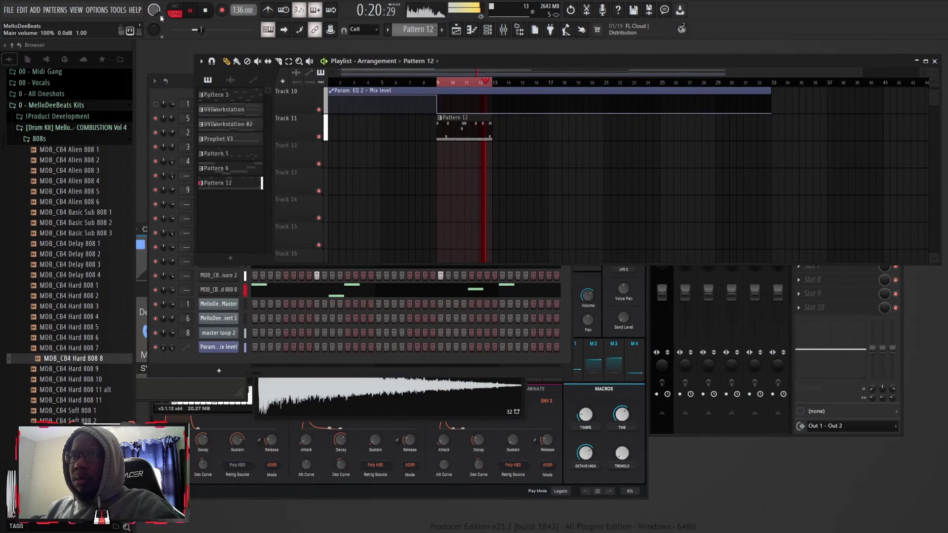
click(55, 10)
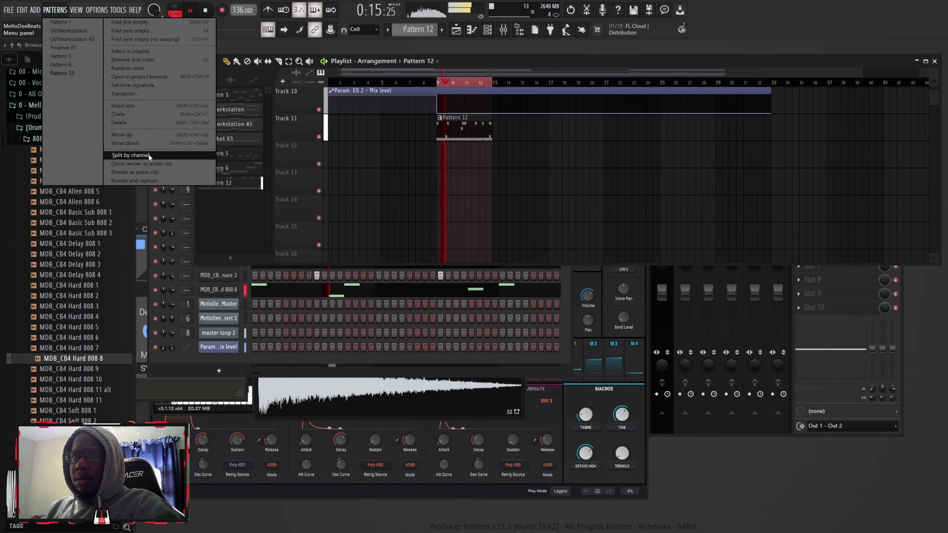
click(123, 156)
drag(443, 126, 444, 152)
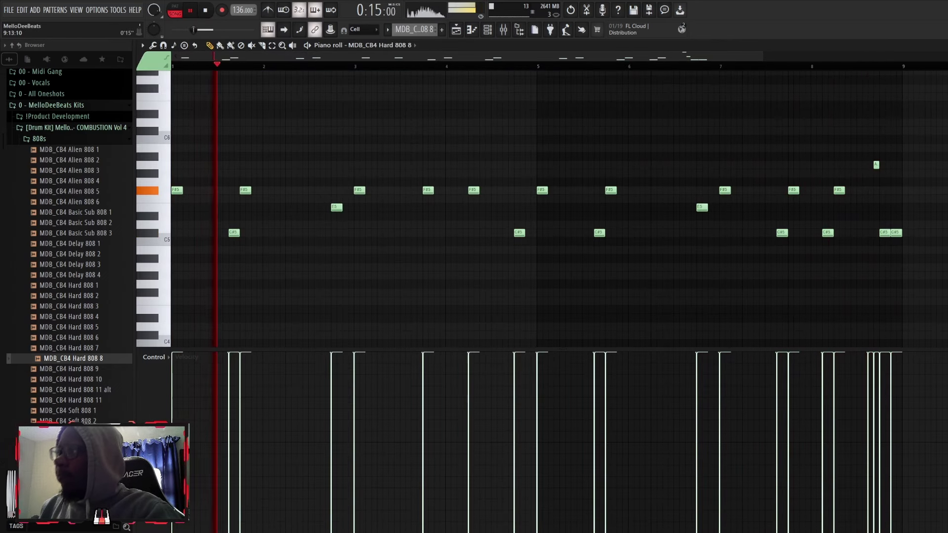
key(Escape)
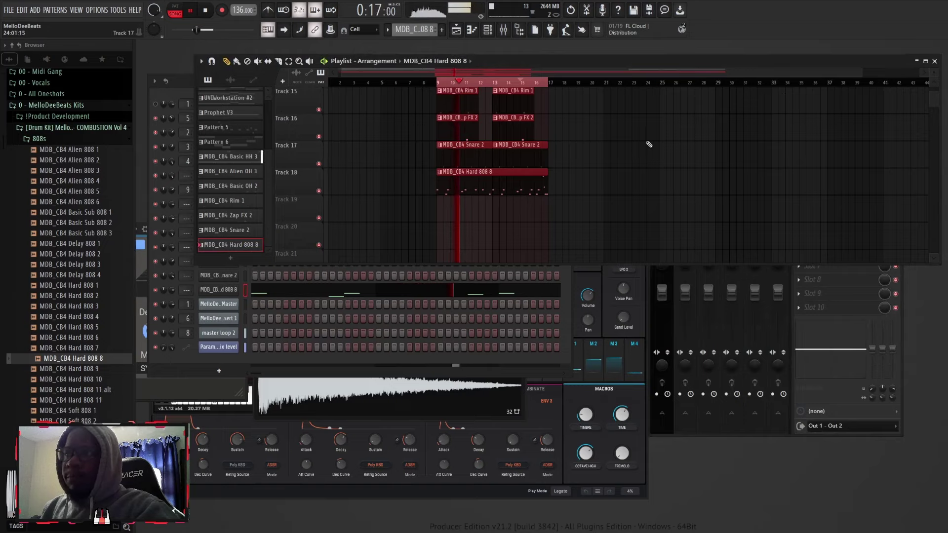